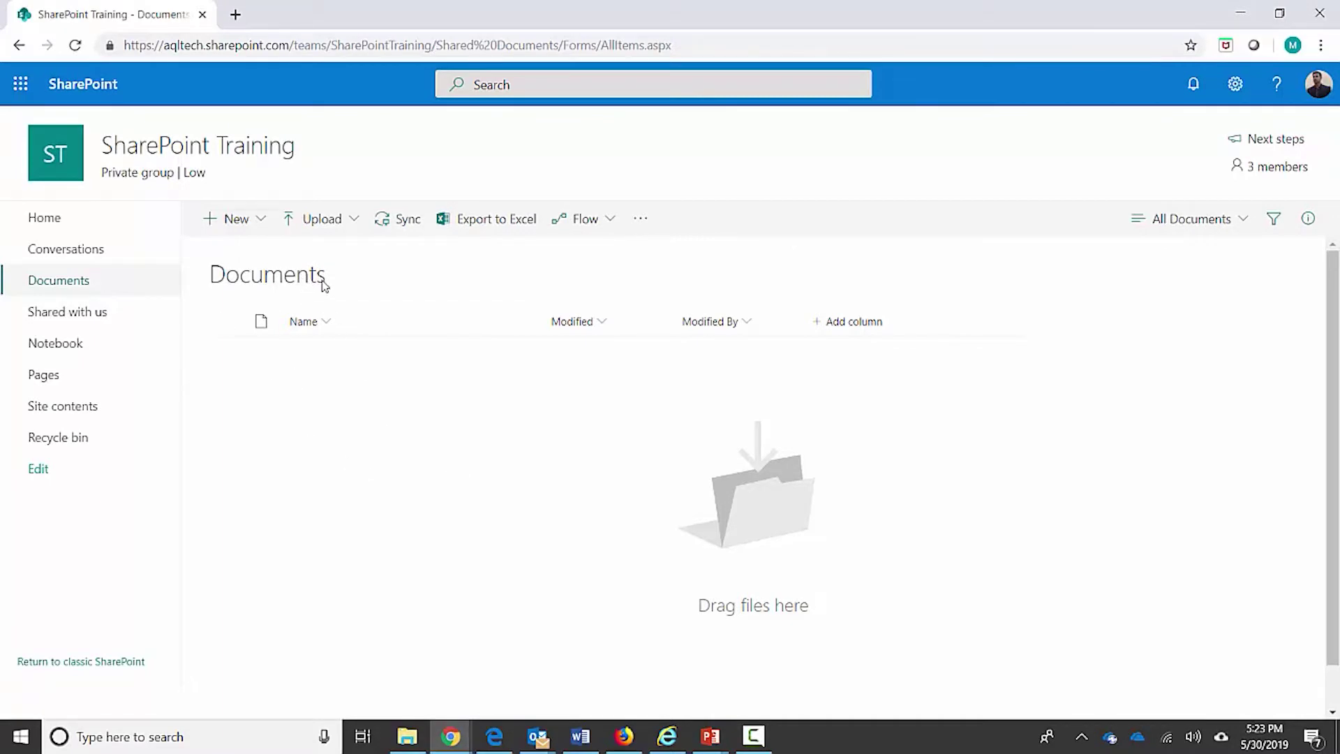
Upload Office Inventory List.docx from the Desktop using Upload > Files
left_click(319, 219)
left_click(315, 255)
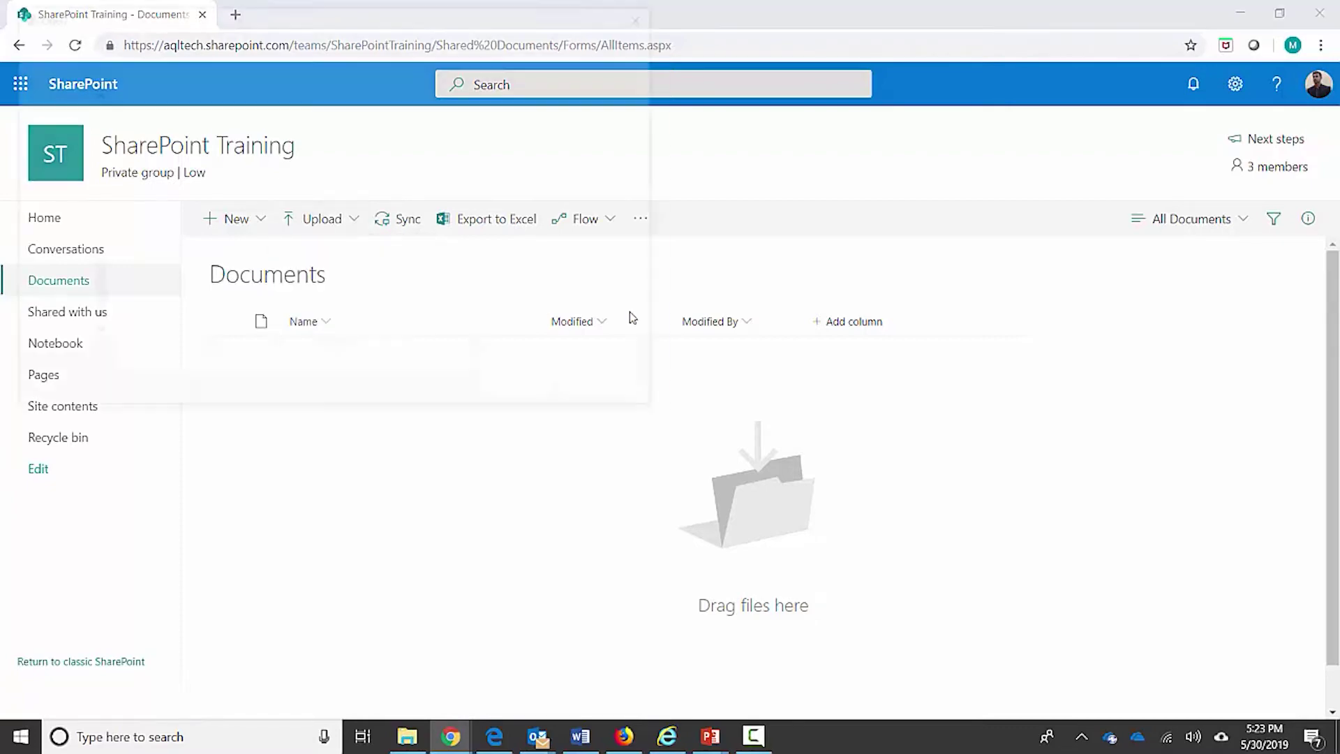
left_click(229, 122)
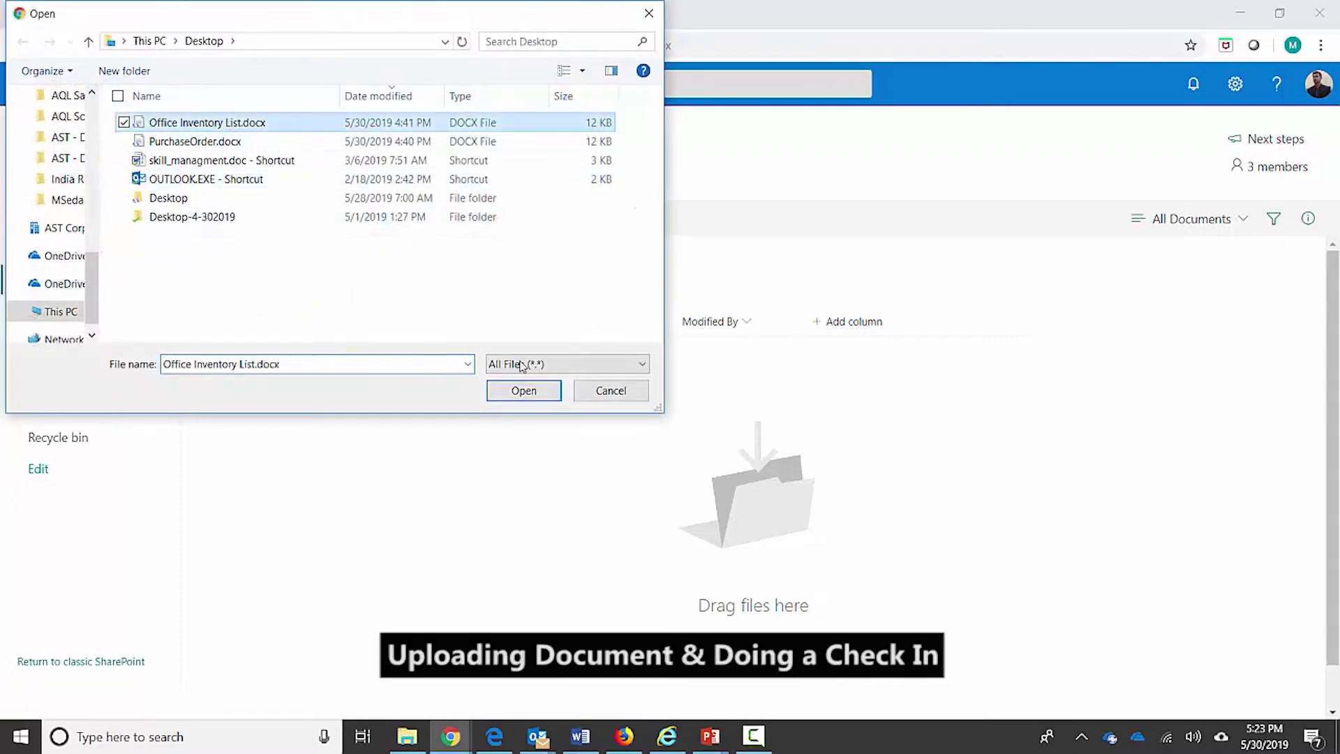
left_click(523, 390)
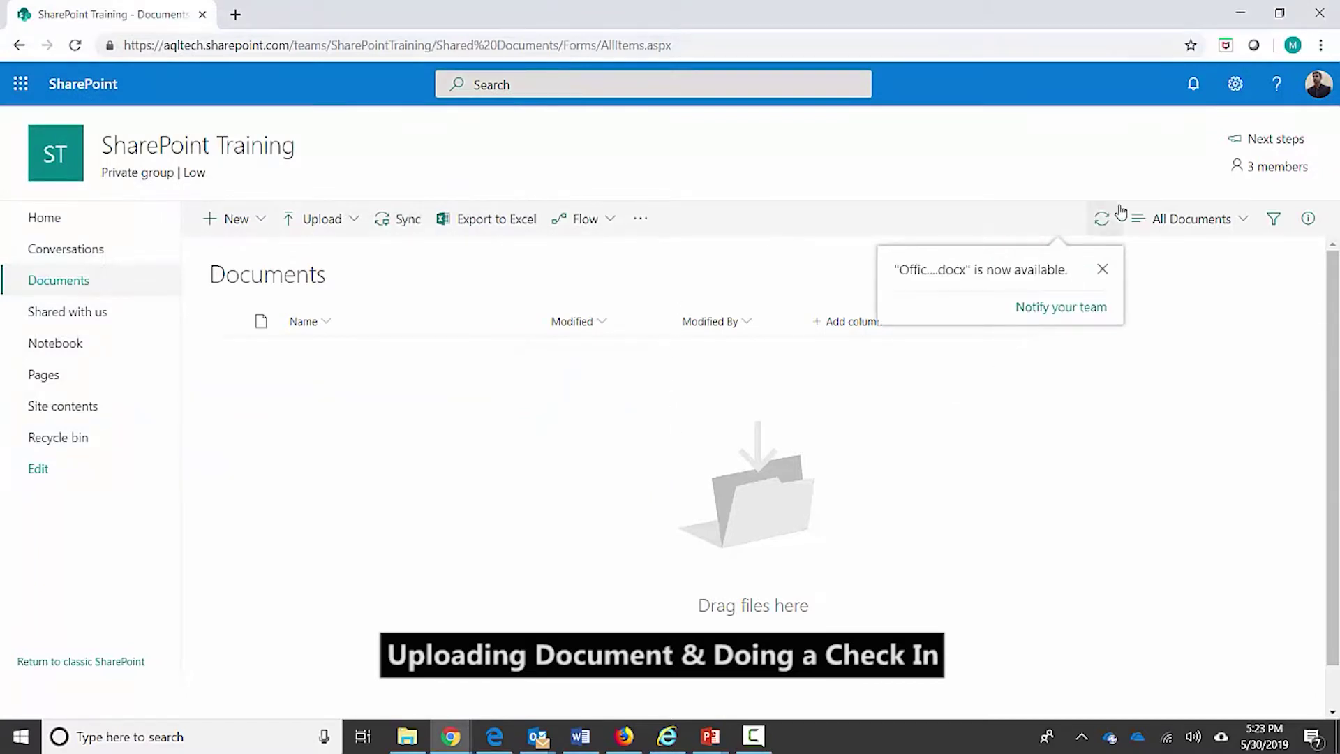
Dismiss the file-available notice and reload the library page
left_click(1103, 269)
left_click(623, 46)
key("Return")
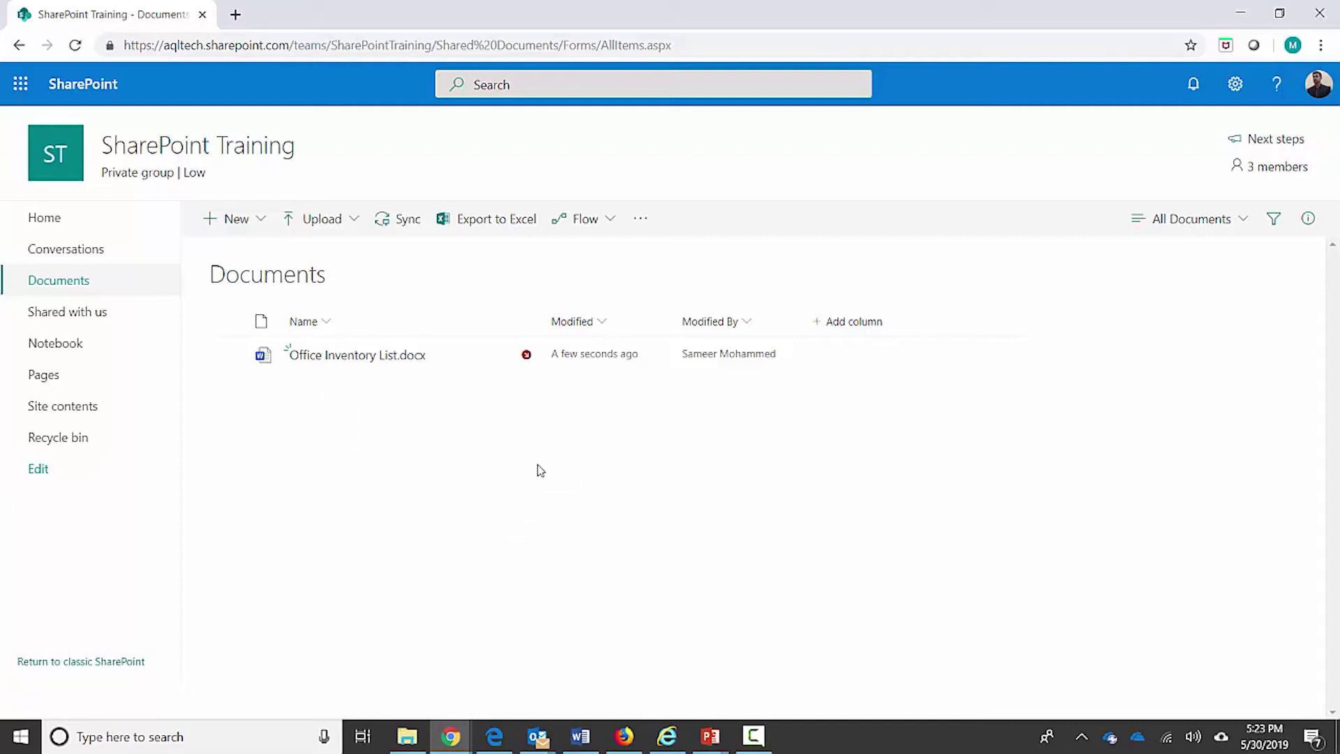
mouse_move(512, 369)
mouse_move(326, 363)
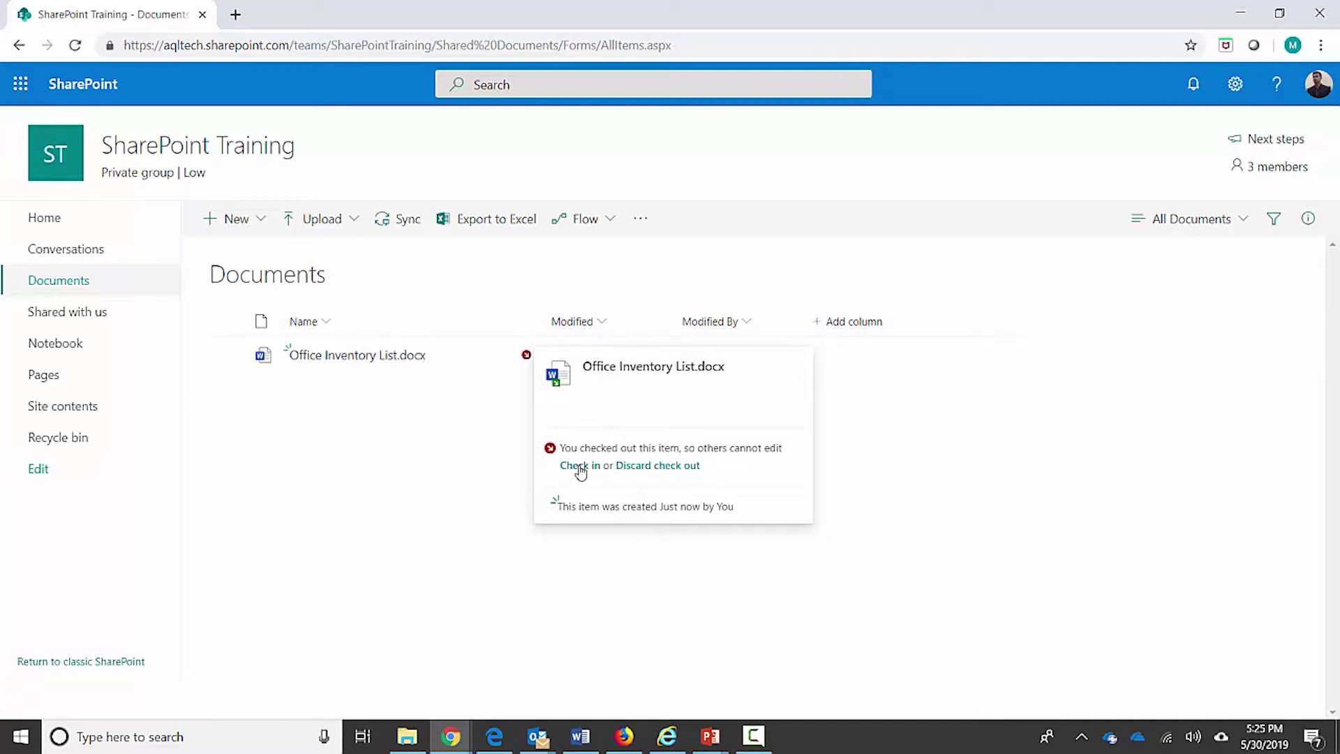
Select Office Inventory List.docx and start Check in from its More actions menu
left_click(226, 359)
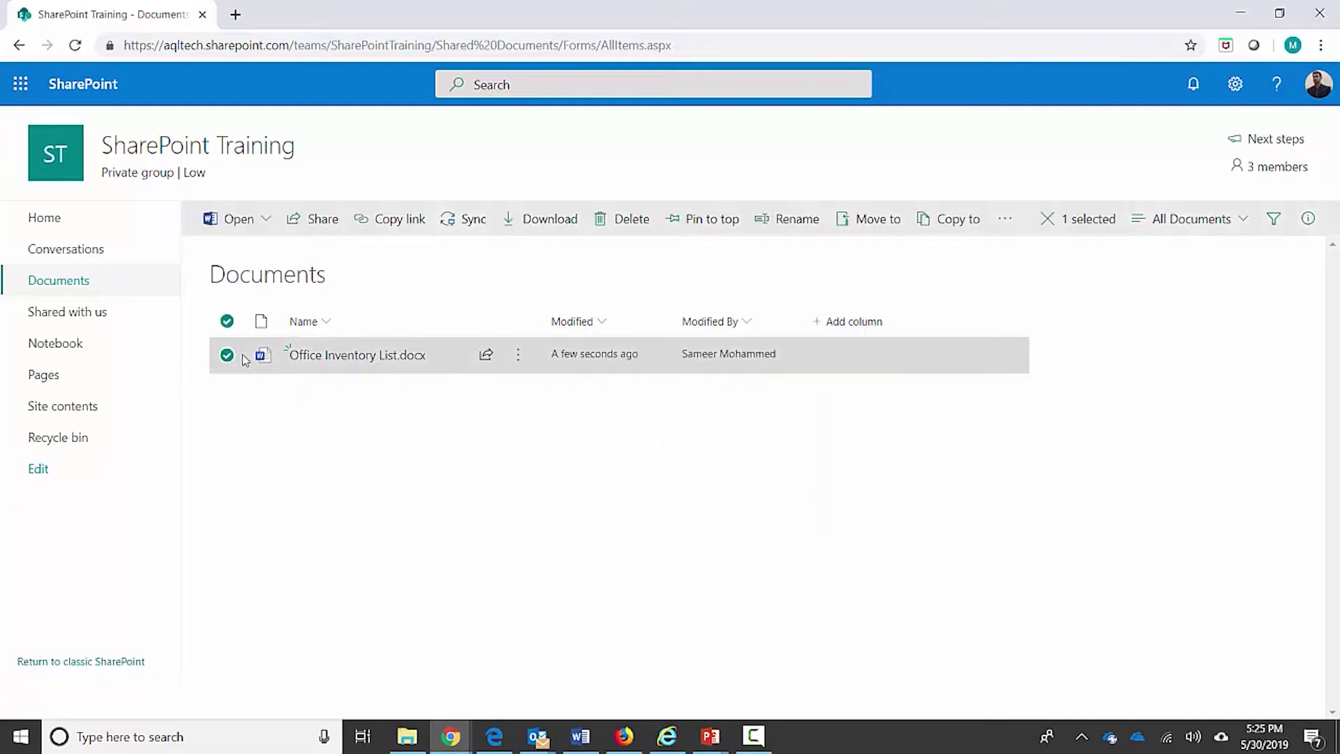
left_click(1005, 220)
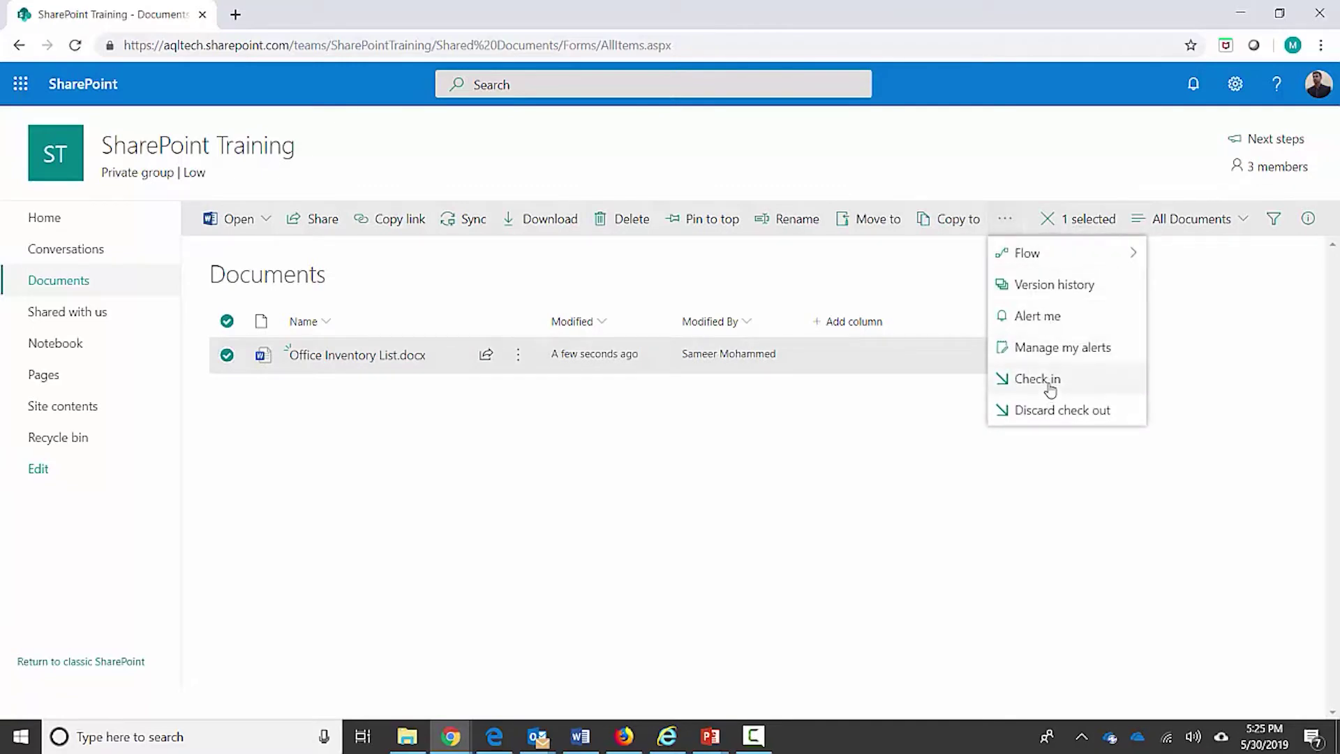
left_click(519, 364)
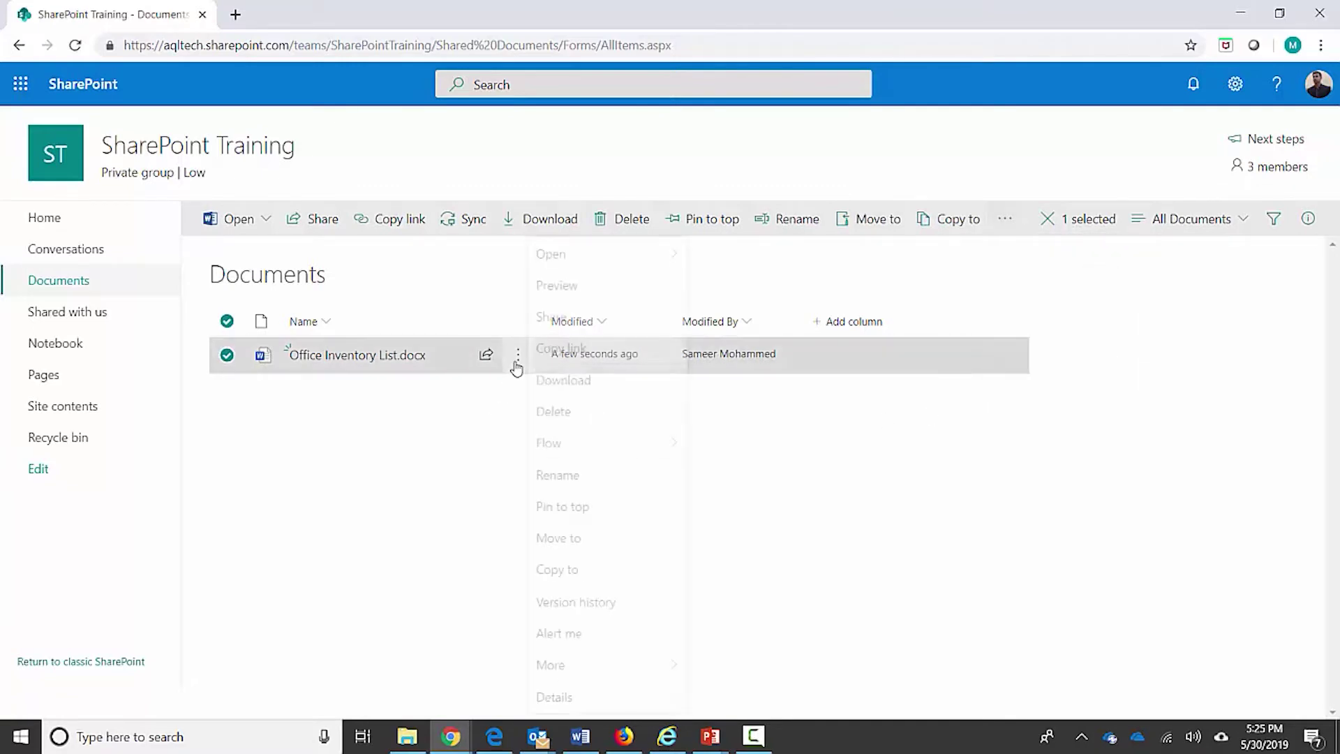
mouse_move(601, 675)
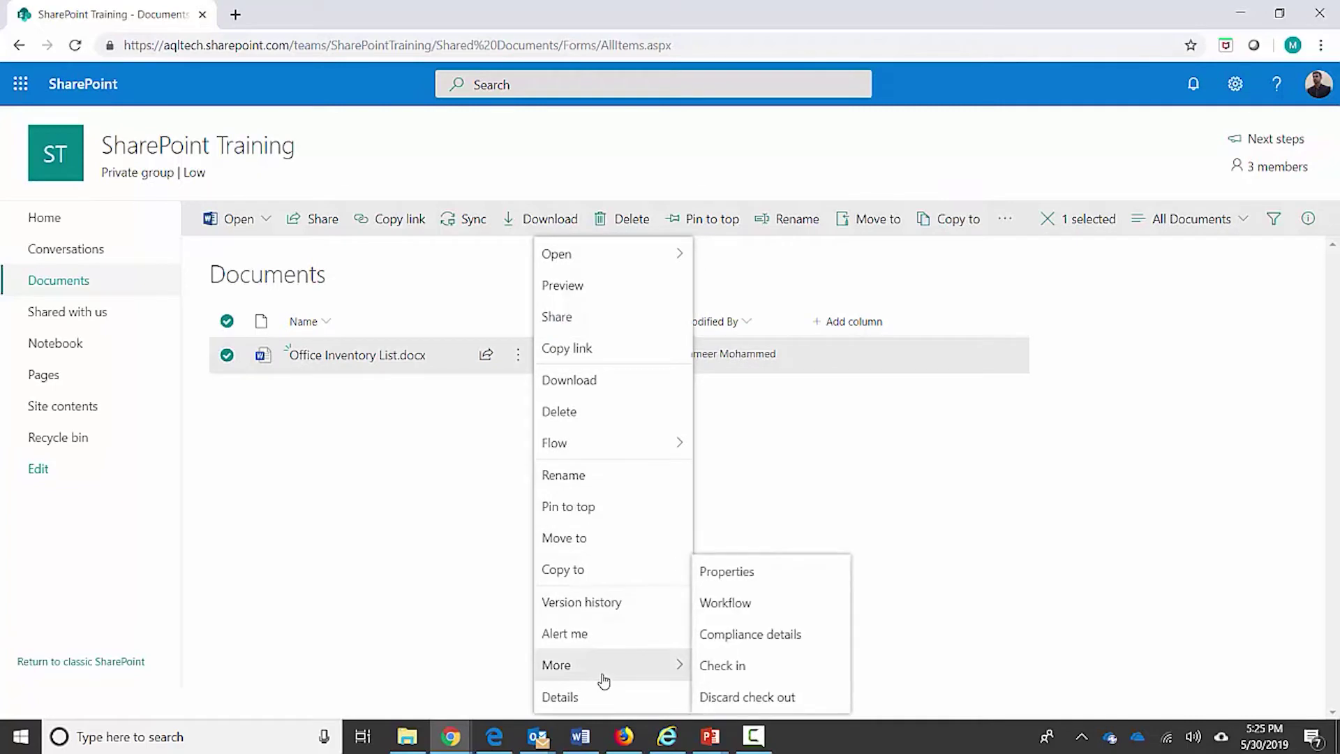
left_click(731, 670)
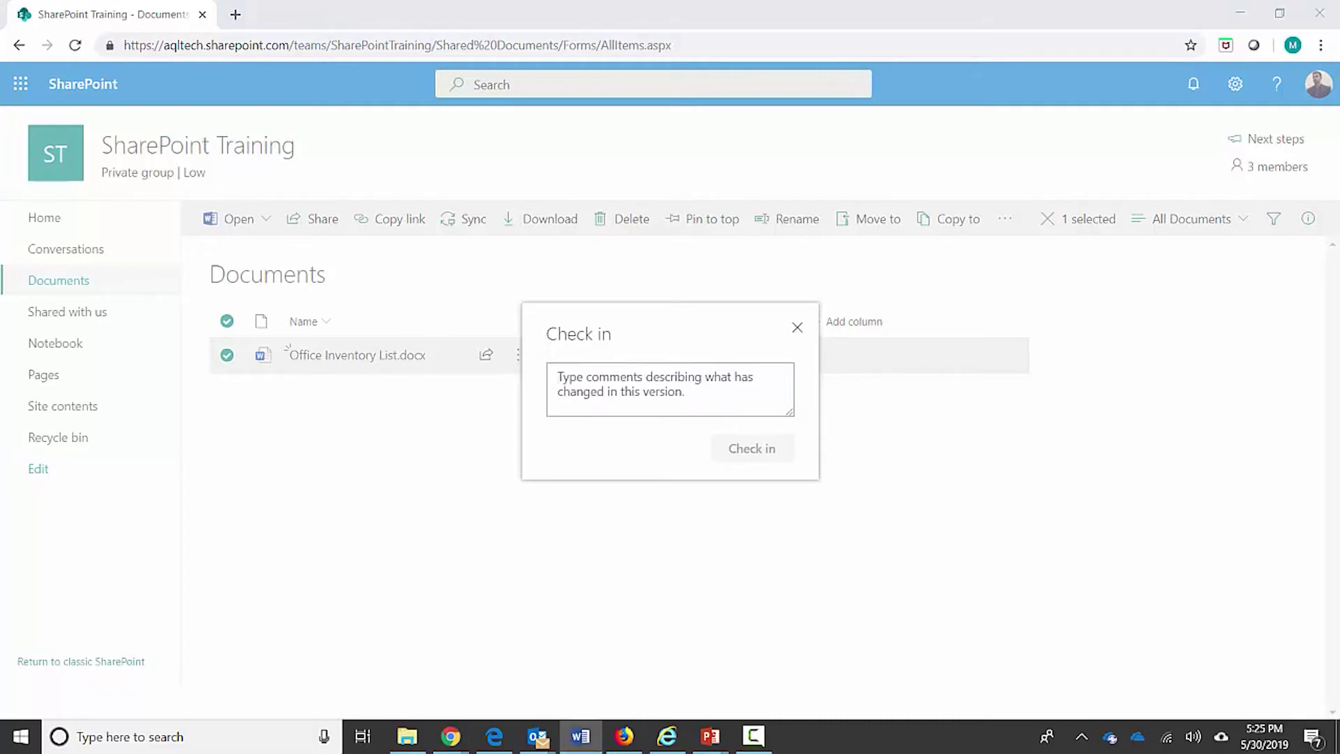
Paste the storage-room inventory reminder as the check-in comment and complete the check-in
left_click(632, 388)
type("Update my list of items, please make sure you don't forget inventory in storage room.")
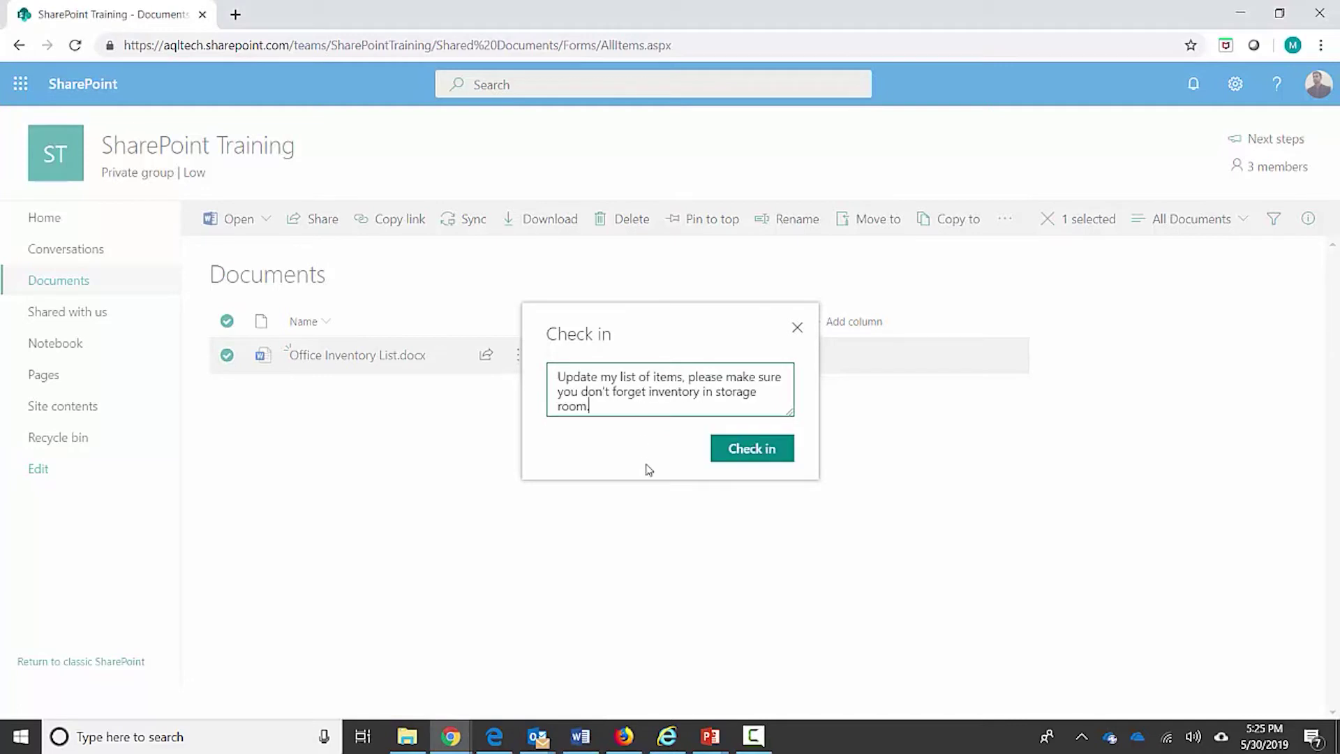
left_click(767, 453)
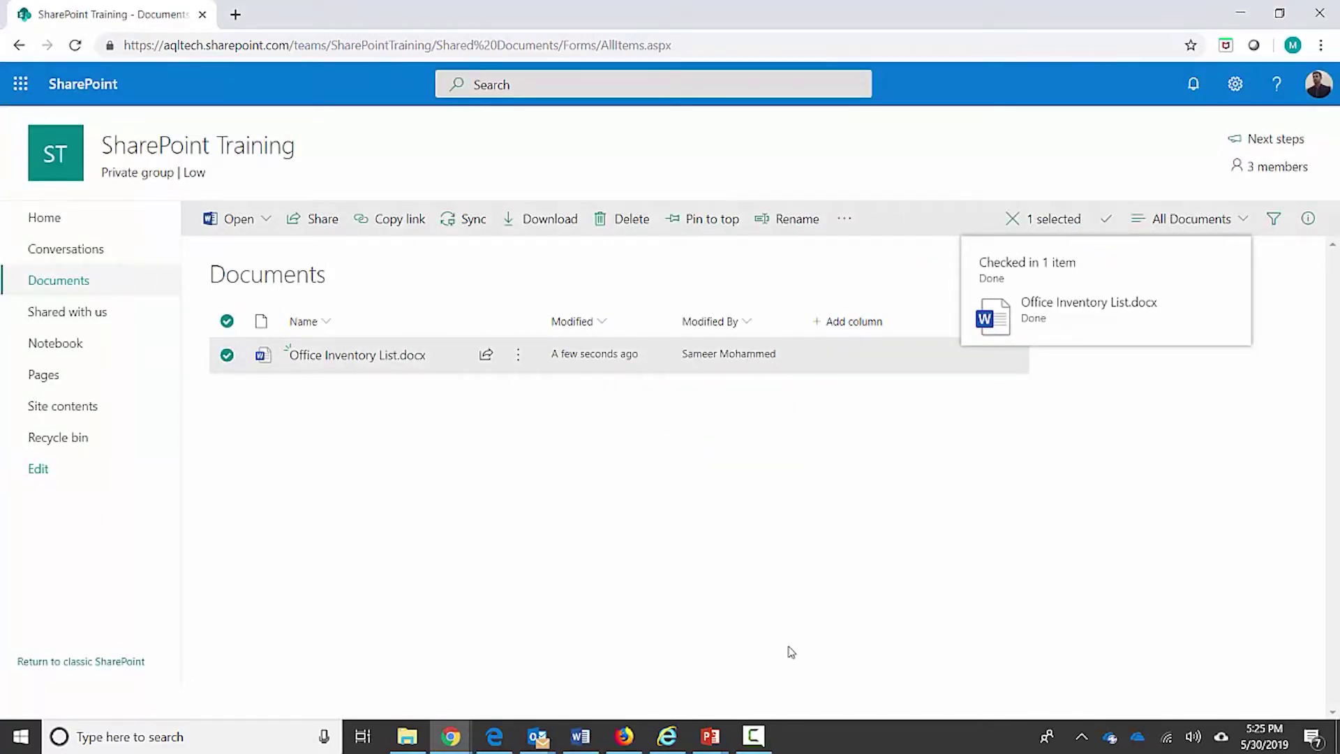
left_click(601, 440)
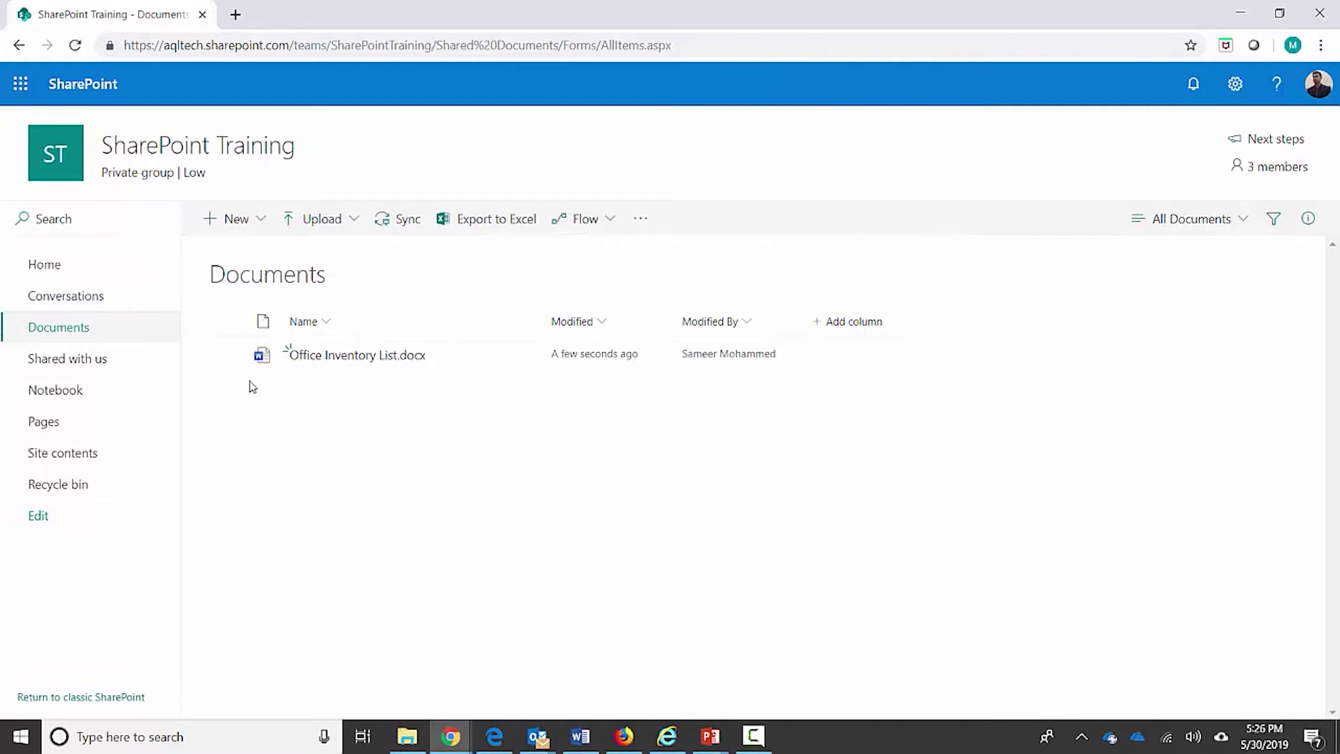
Open Office Inventory List in Word for the web, hit the check-out error on Edit Document, then return to SharePoint
left_click(357, 355)
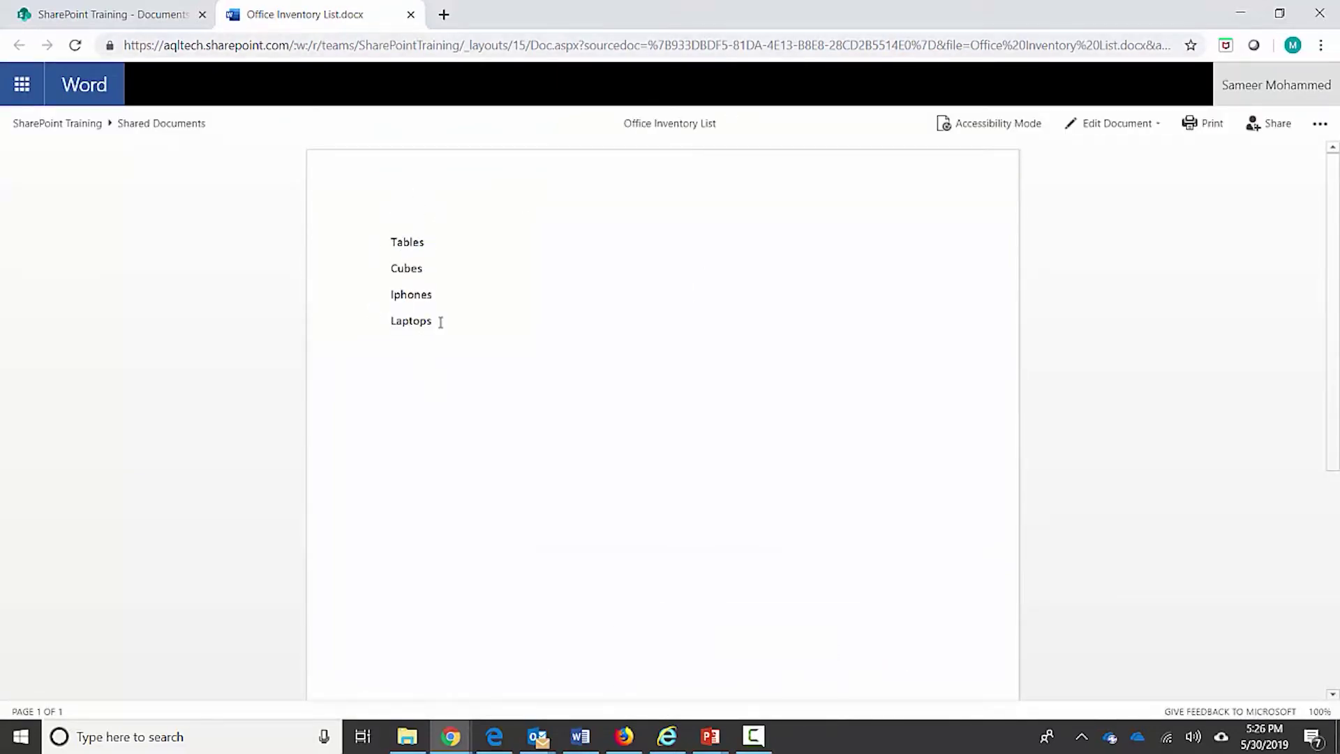
double_click(407, 343)
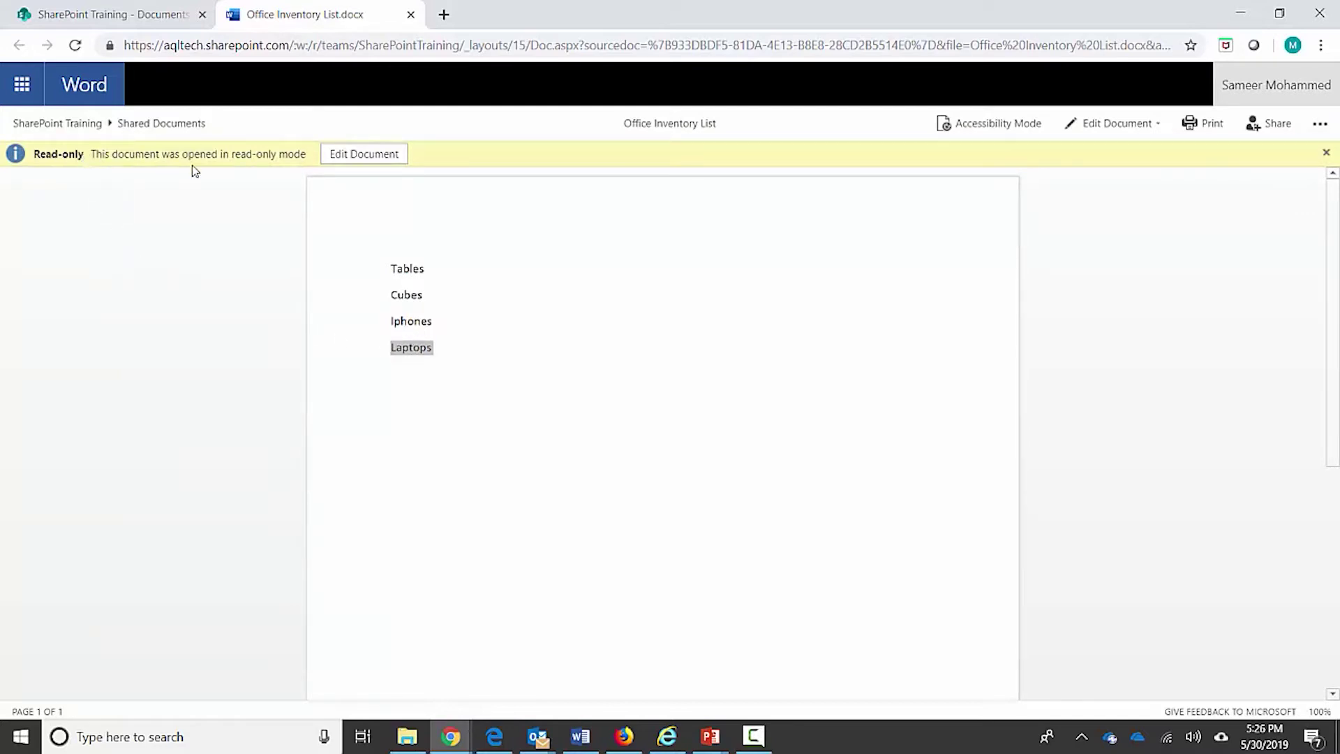
left_click(364, 155)
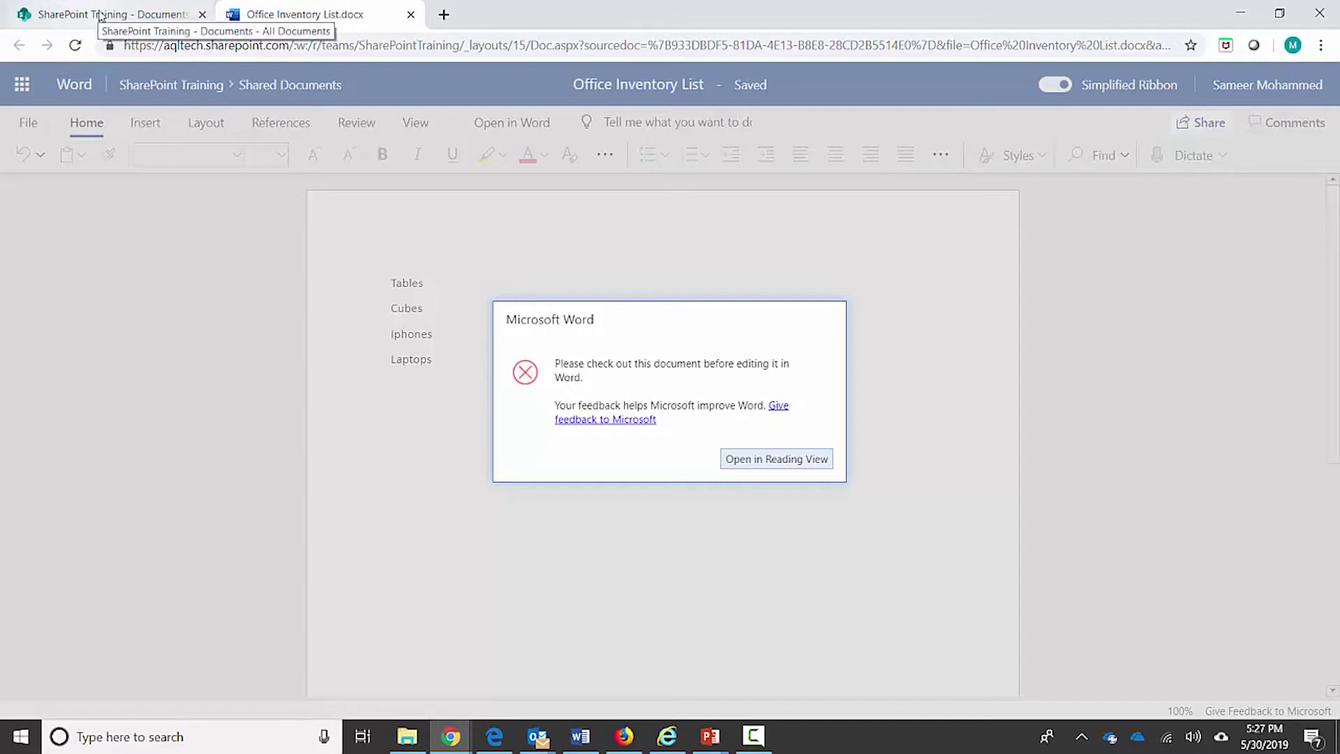
left_click(101, 15)
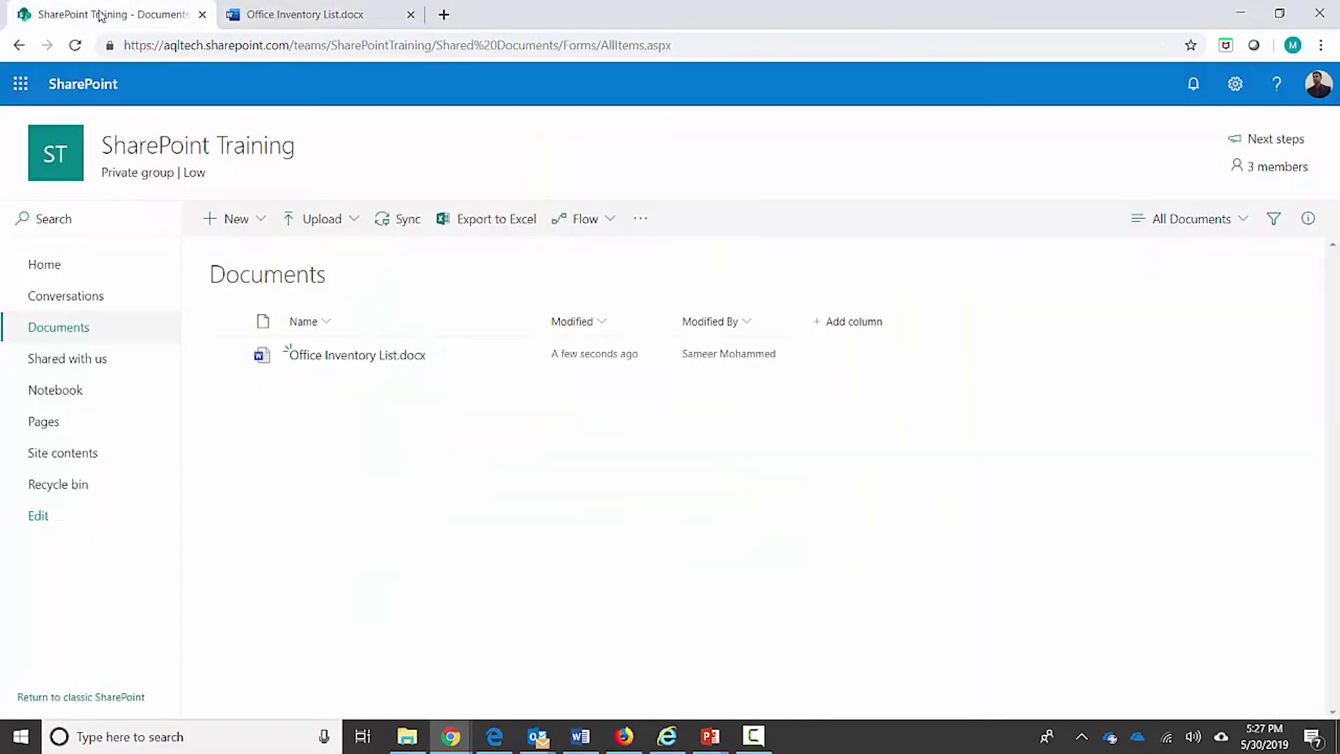
Open the Documents library's Versioning settings from the gear's Library settings
left_click(1225, 222)
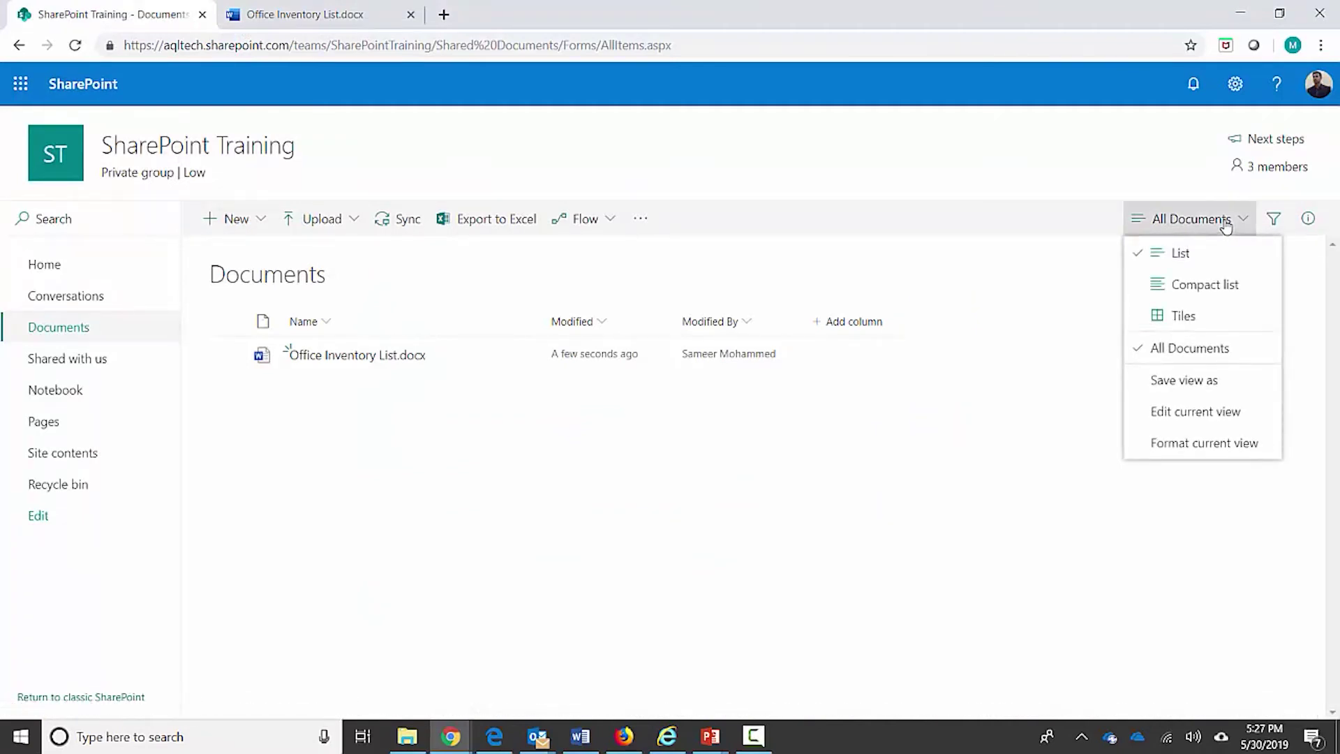
left_click(1235, 84)
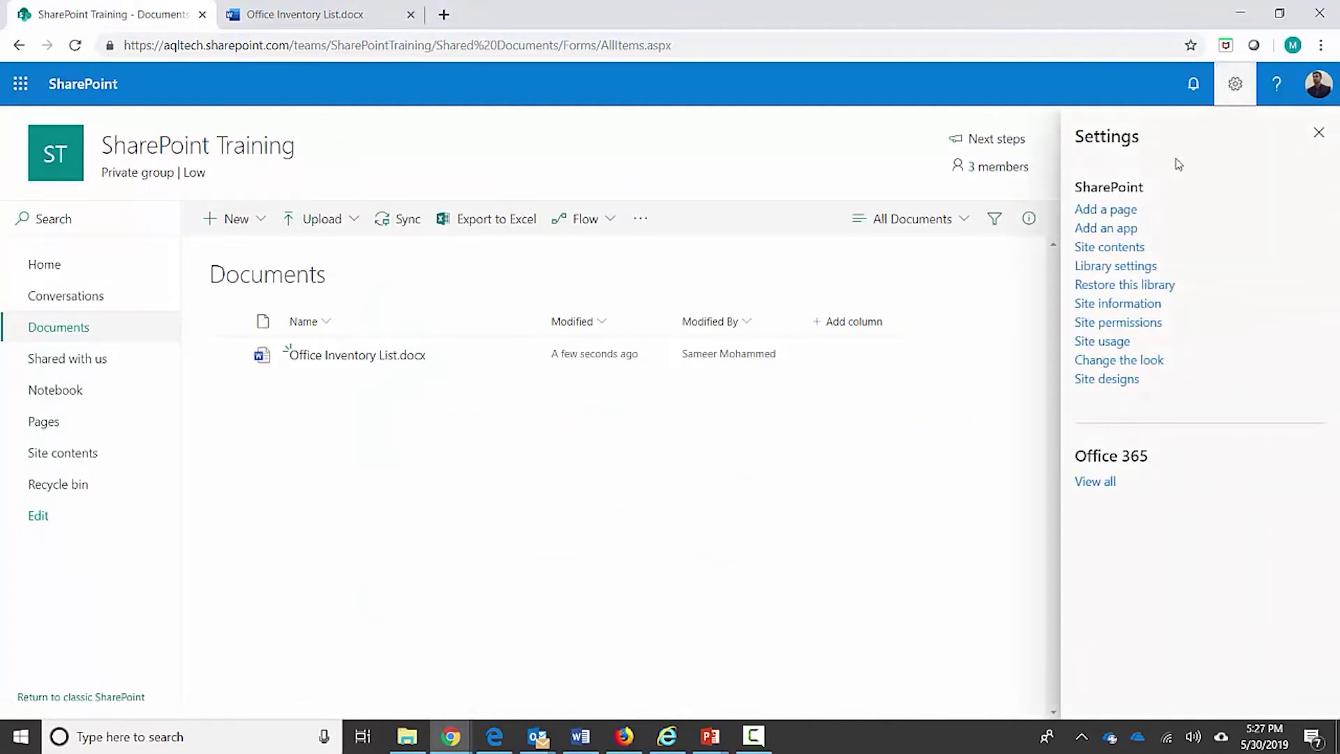
left_click(1122, 266)
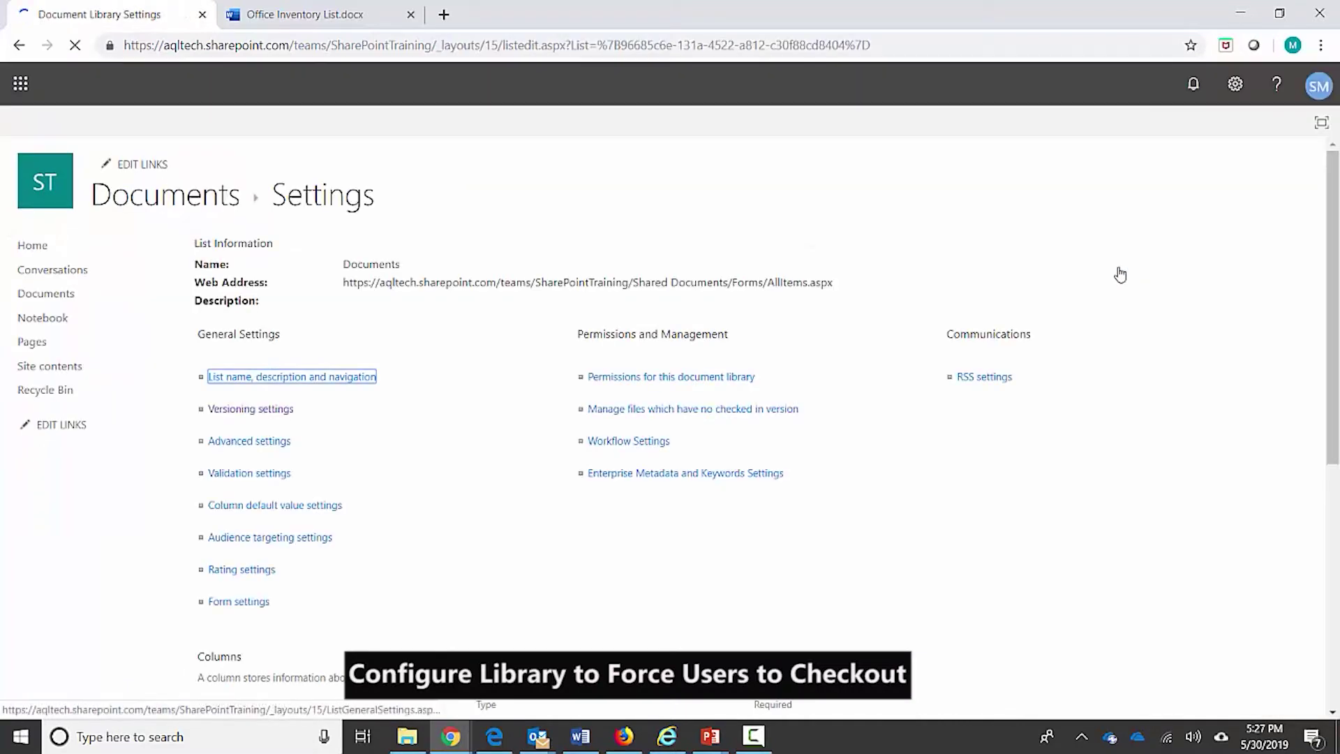
left_click(240, 411)
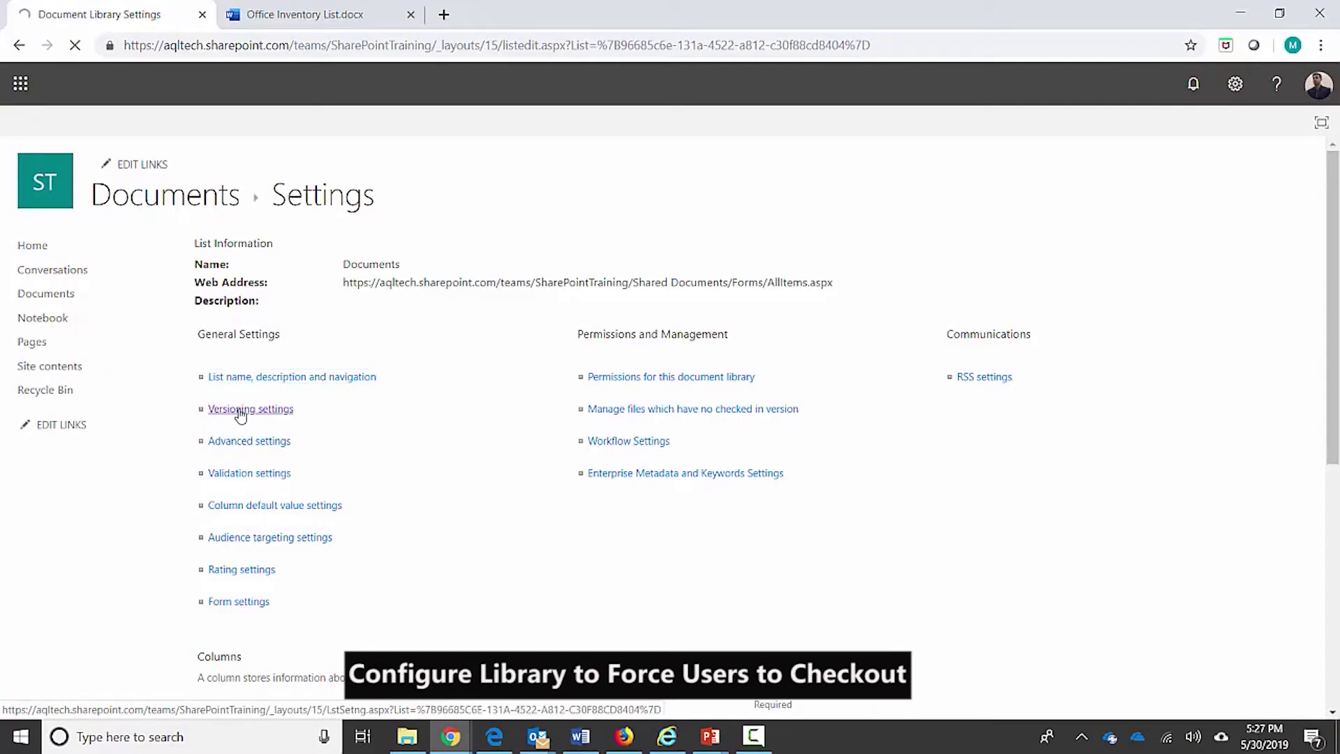
scroll(1151, 436, "down", 3)
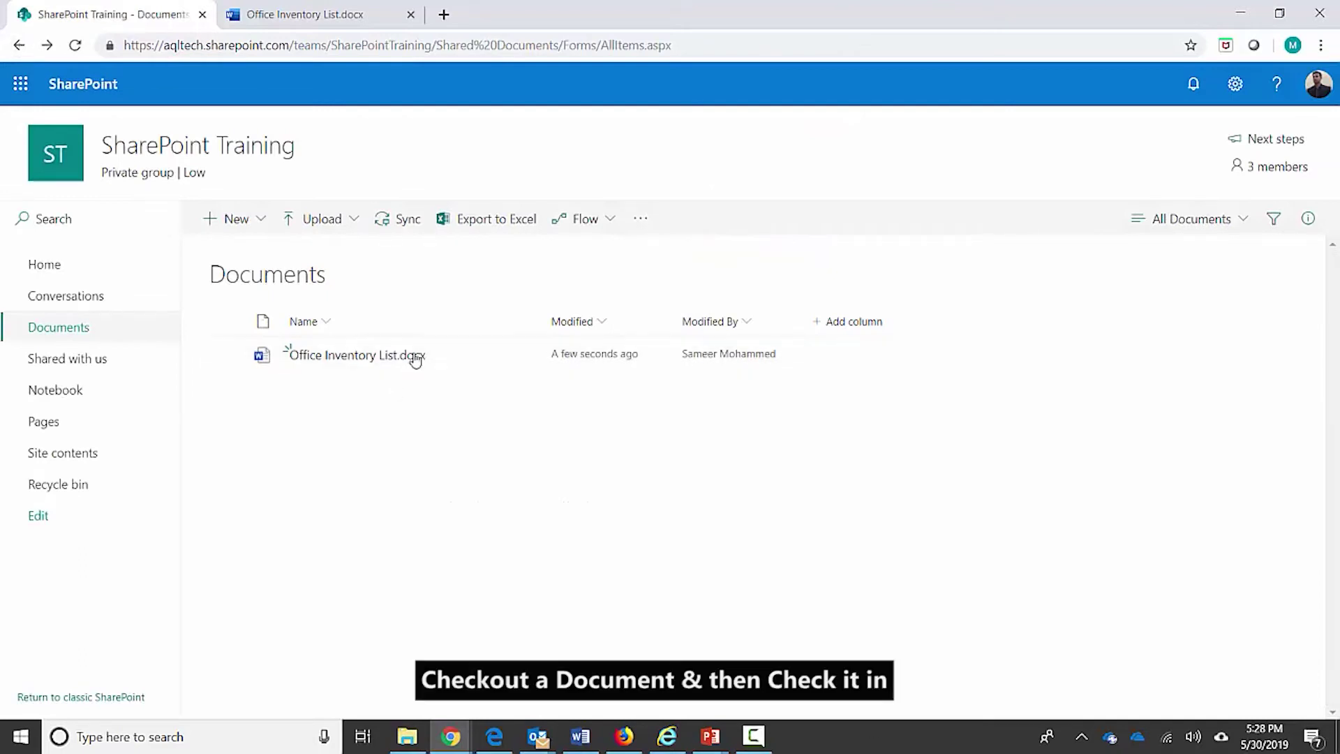
left_click(521, 361)
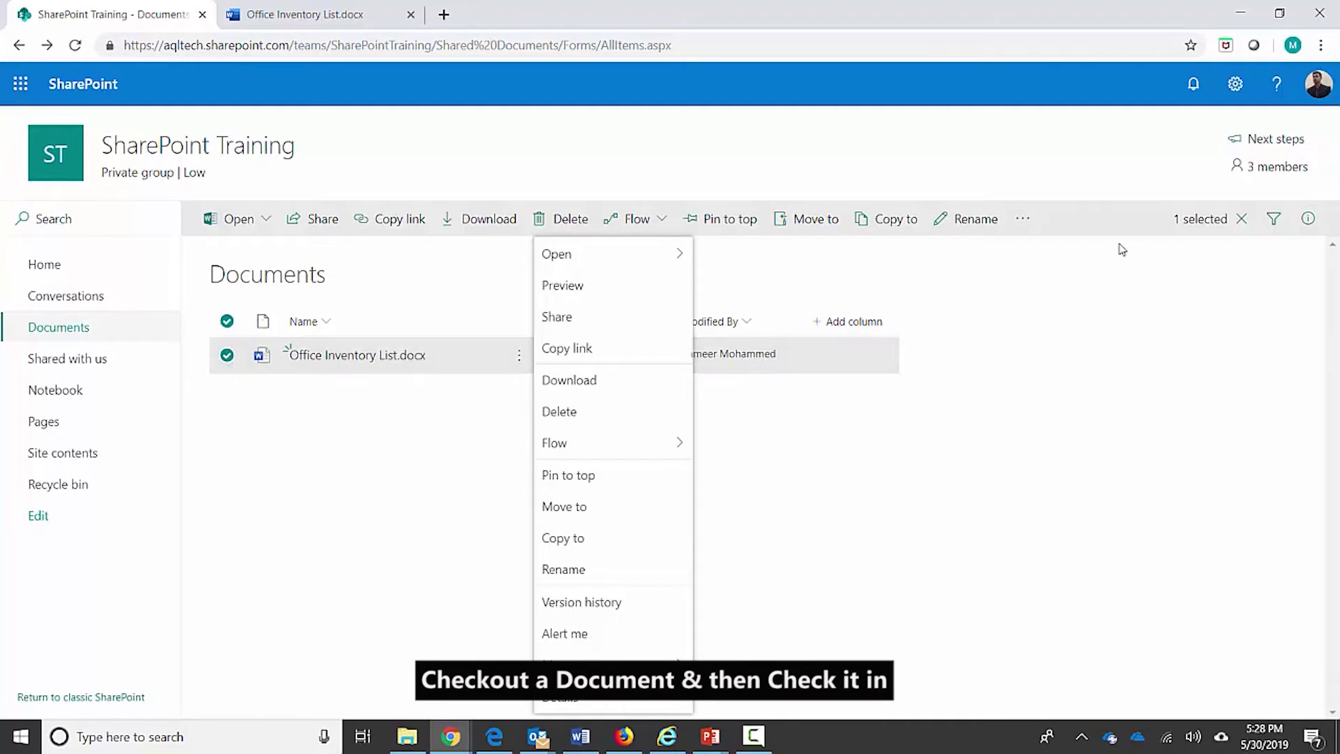
left_click(1023, 219)
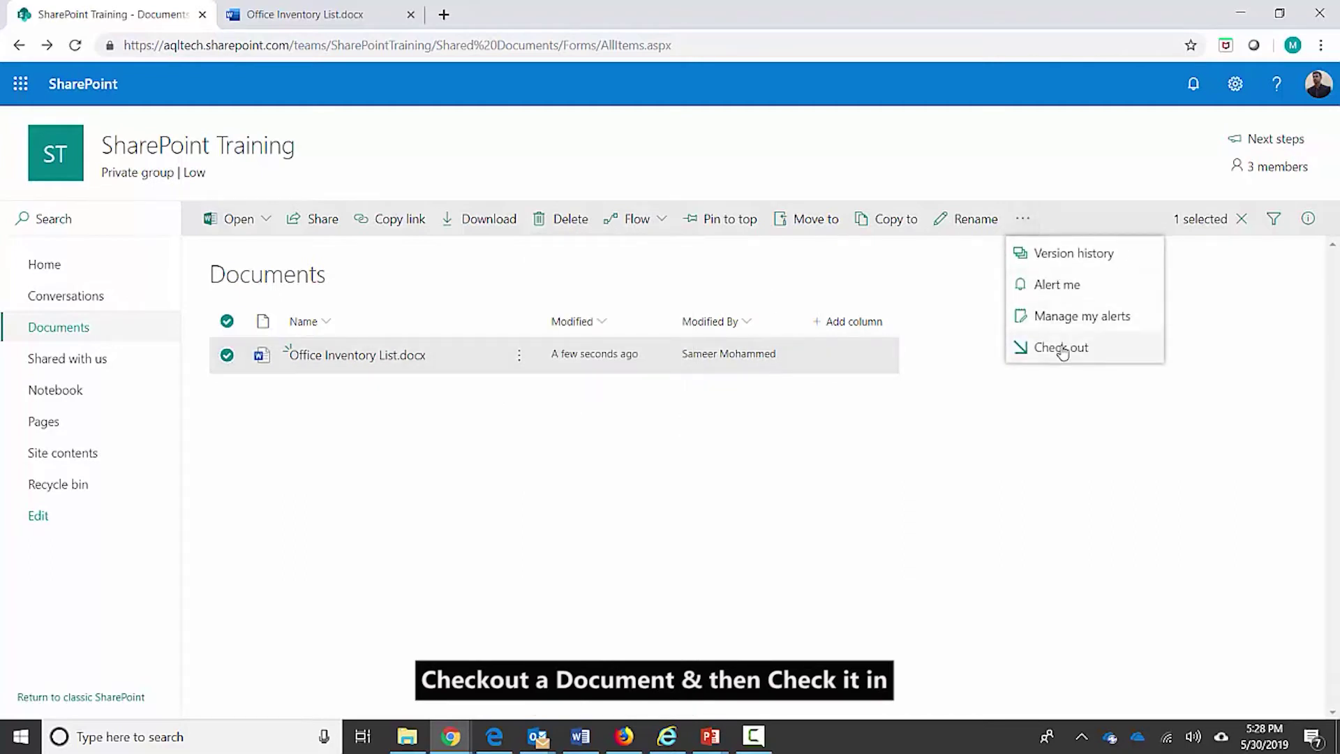
left_click(1102, 353)
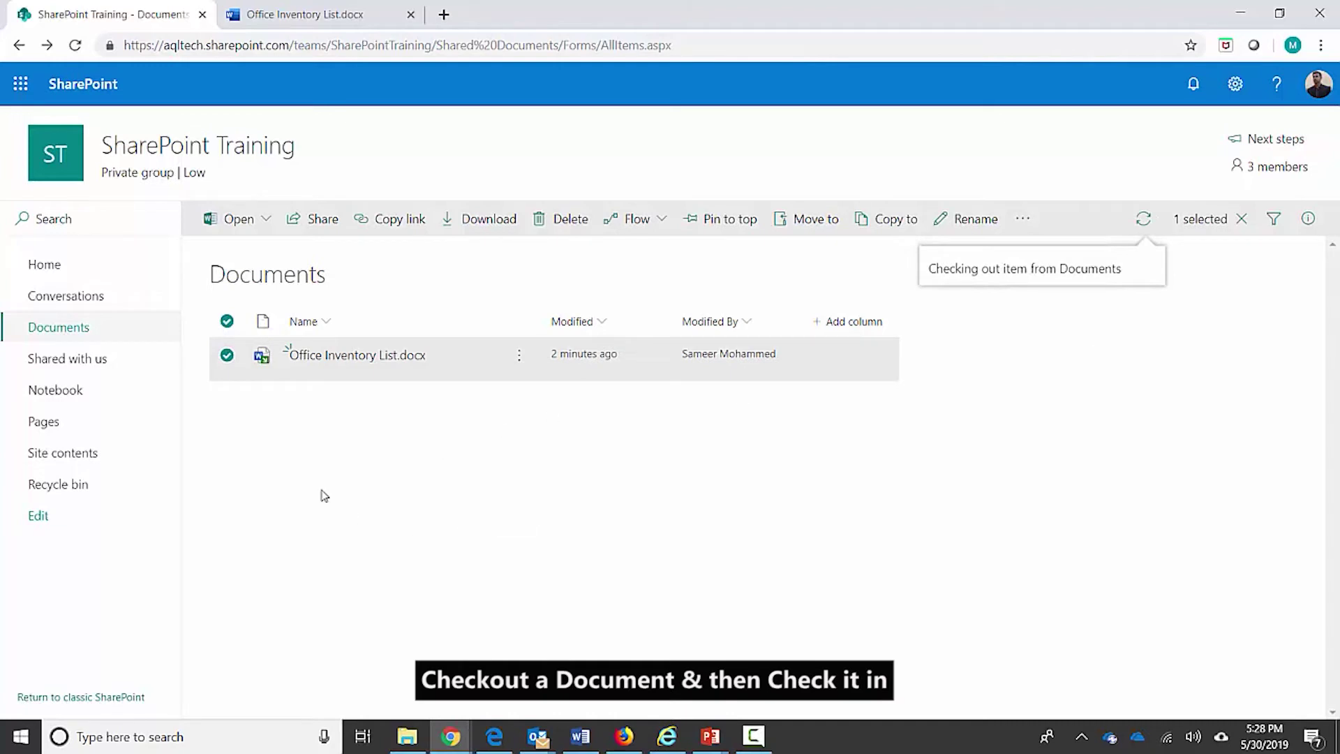
mouse_move(269, 366)
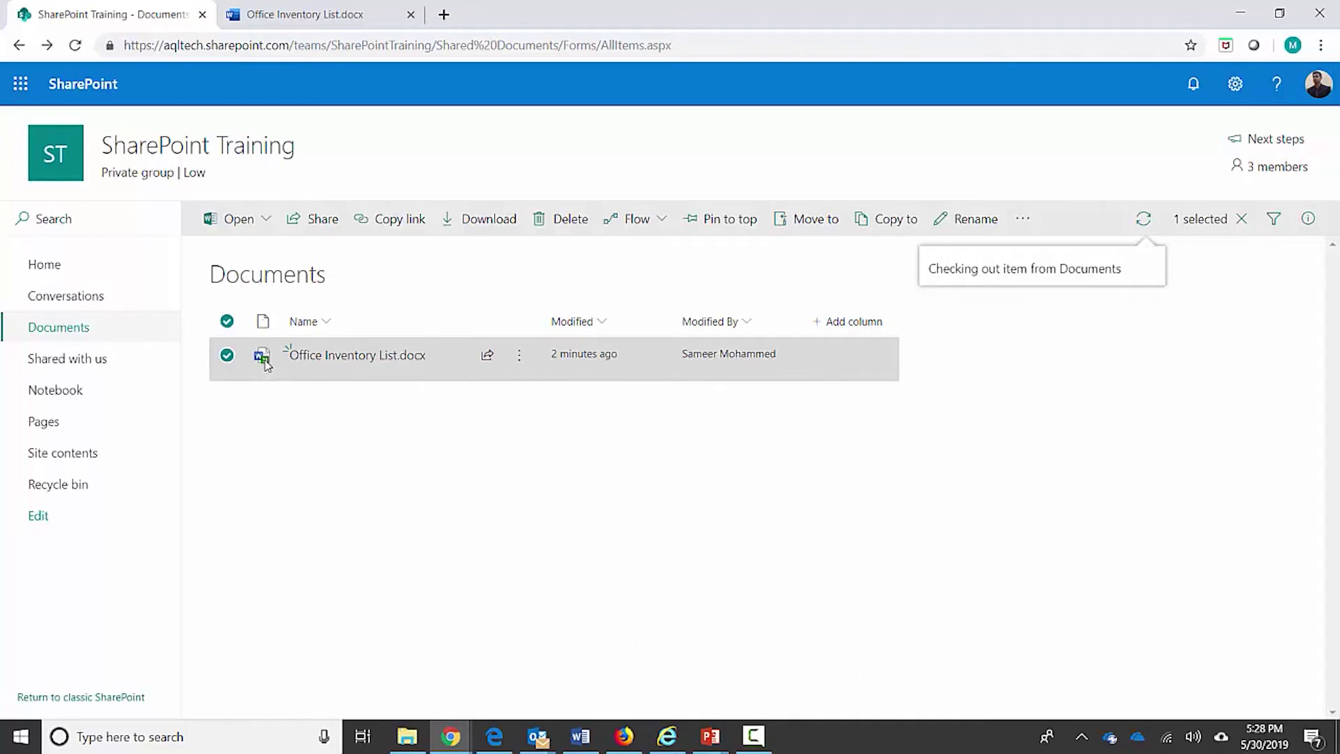
Add an 'Ipad' line below Laptops in the document, then go back to the SharePoint Training site
left_click(329, 360)
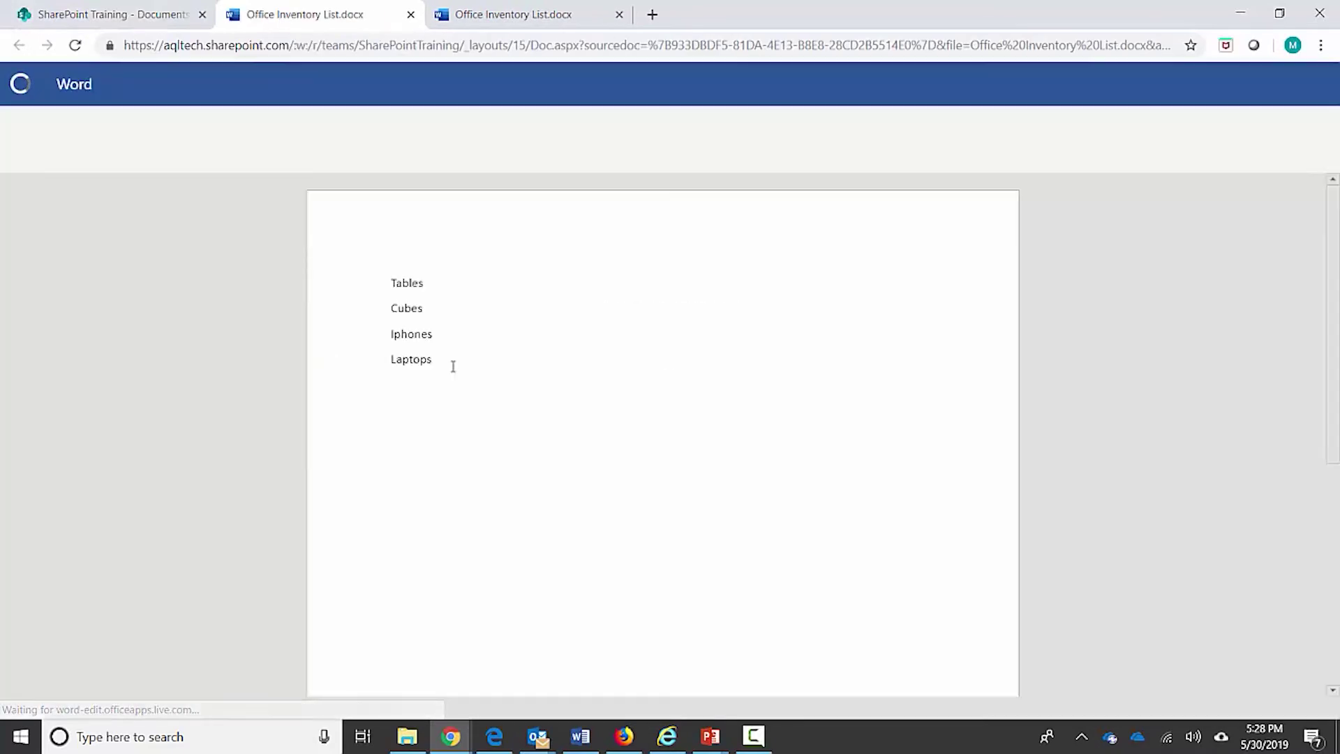
left_click(453, 367)
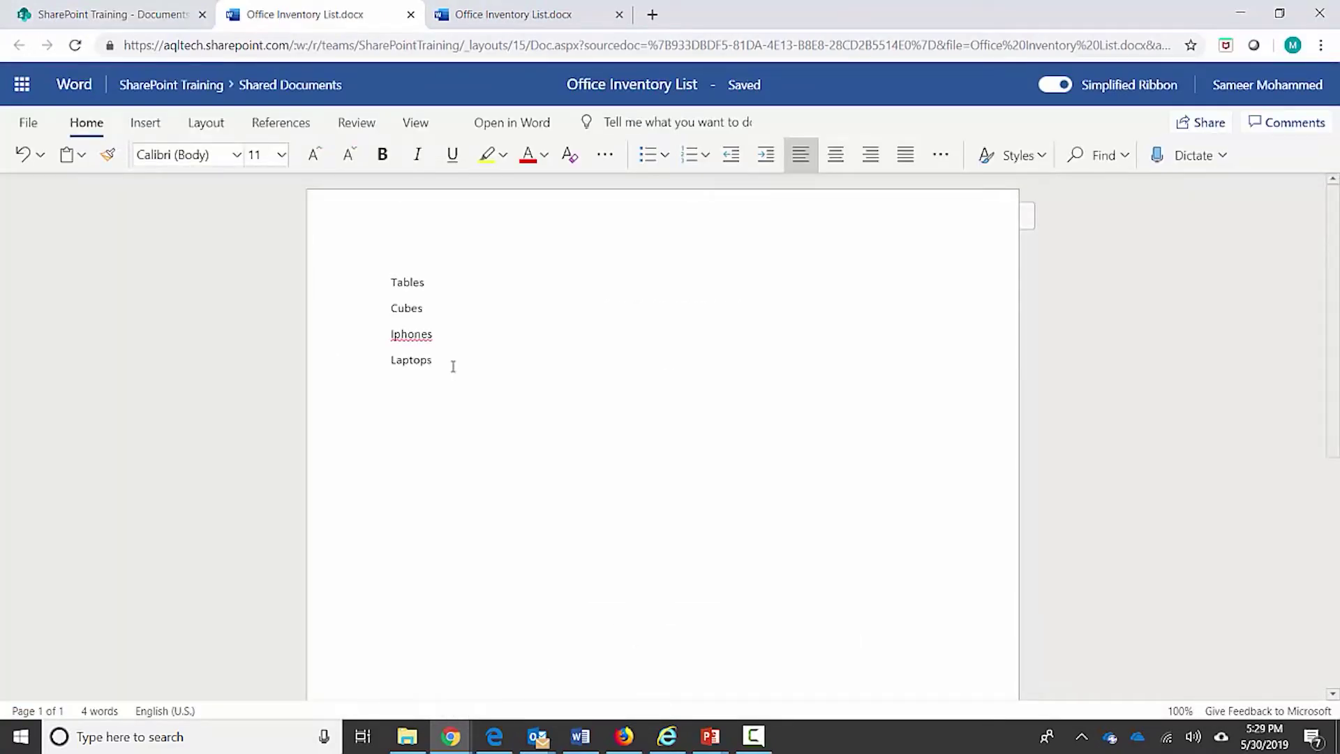
key("Return")
type("Ipad")
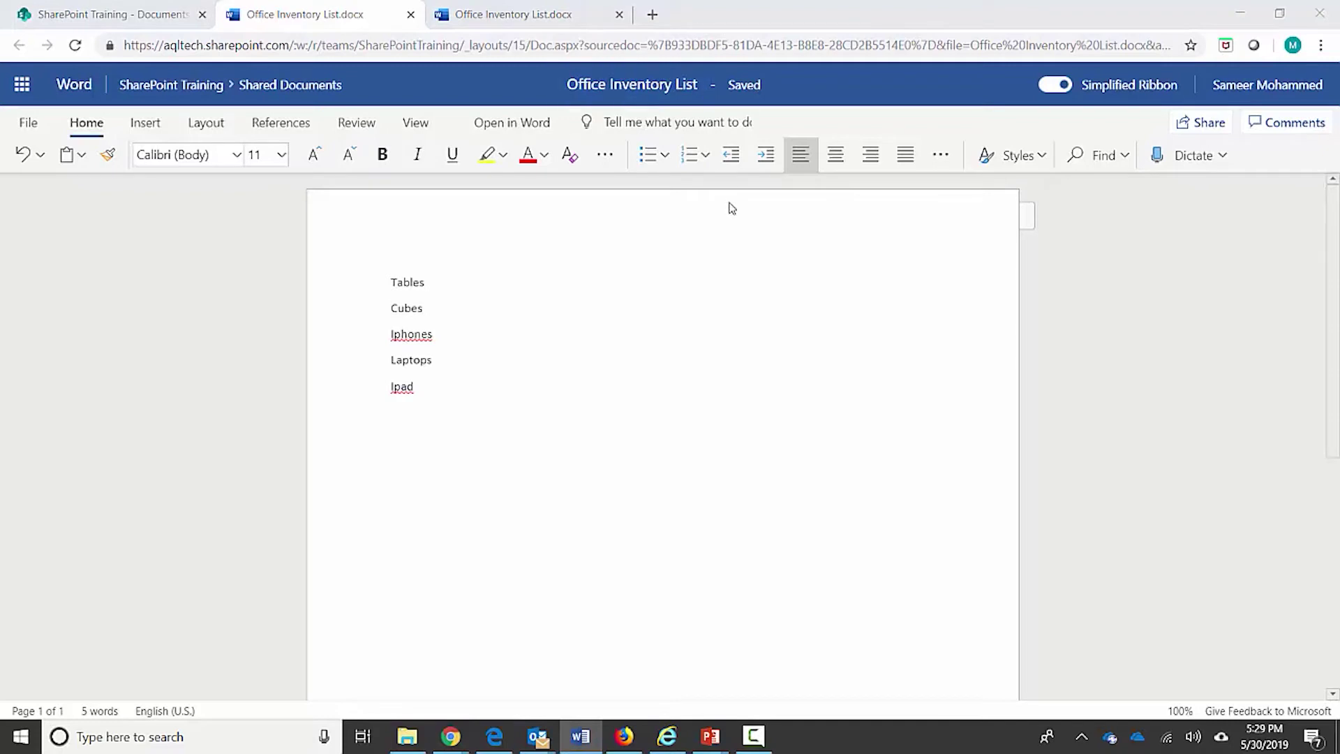
left_click(142, 84)
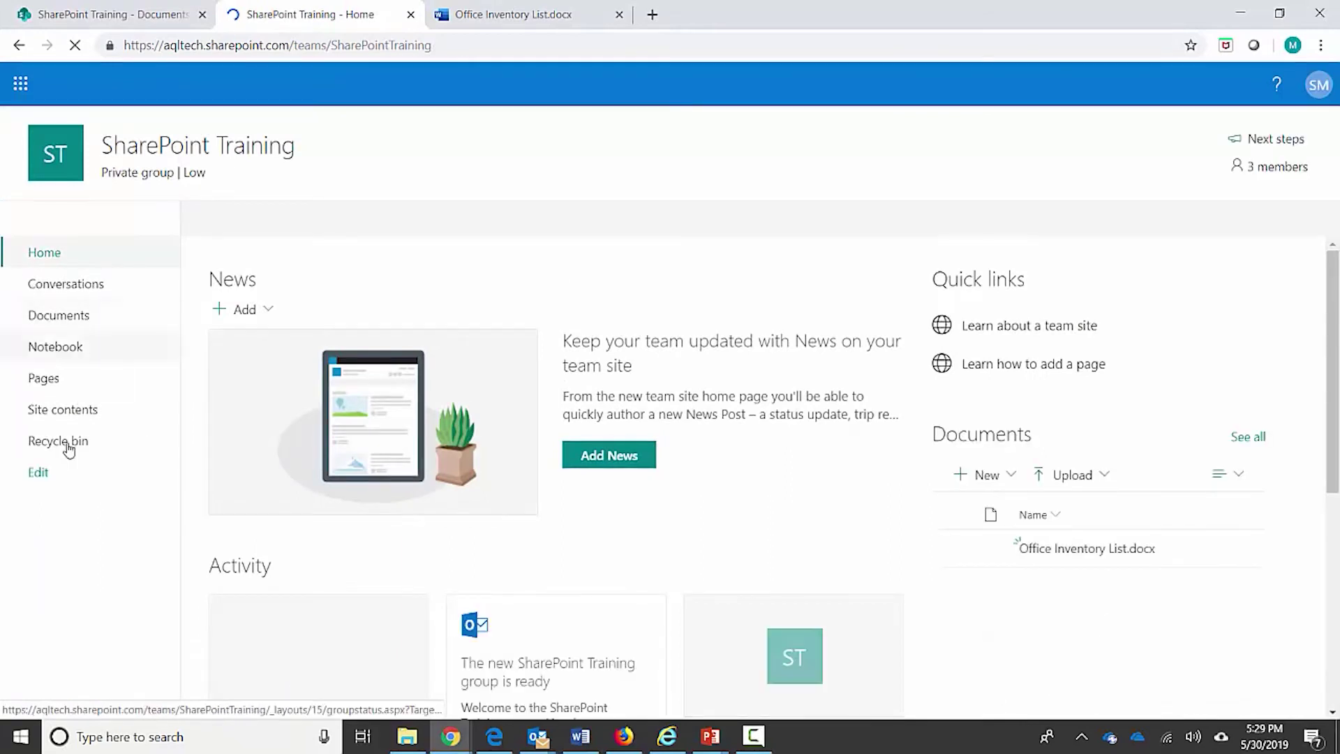
Check in Office Inventory List.docx with the comment 'updated it with Ipads also.'
left_click(53, 315)
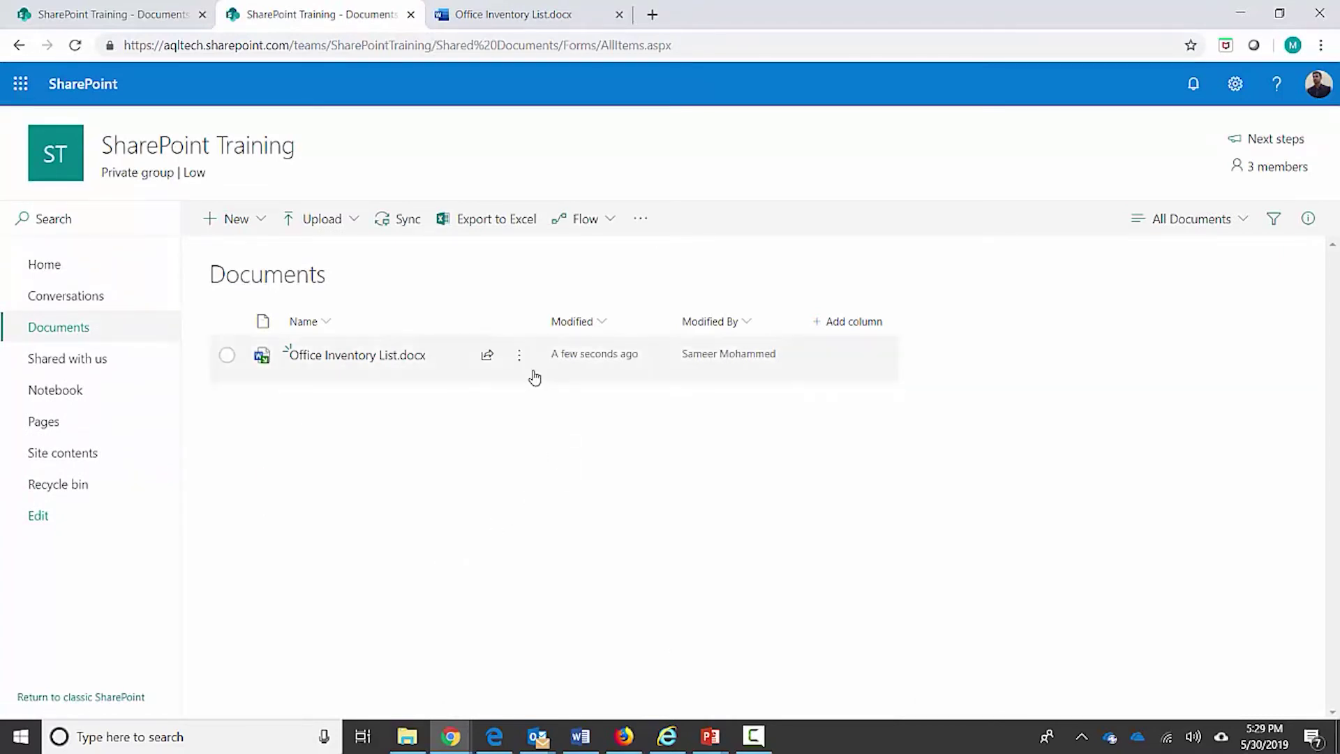
left_click(520, 357)
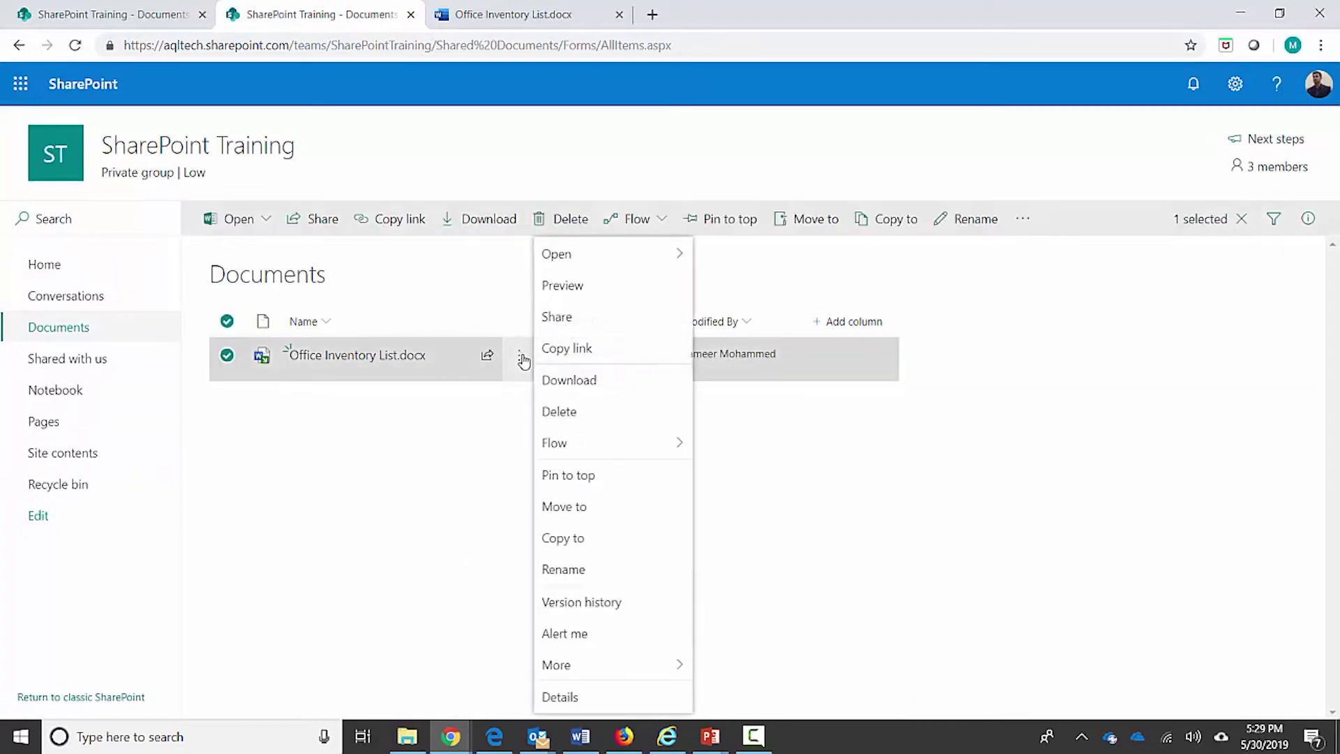
left_click(1030, 223)
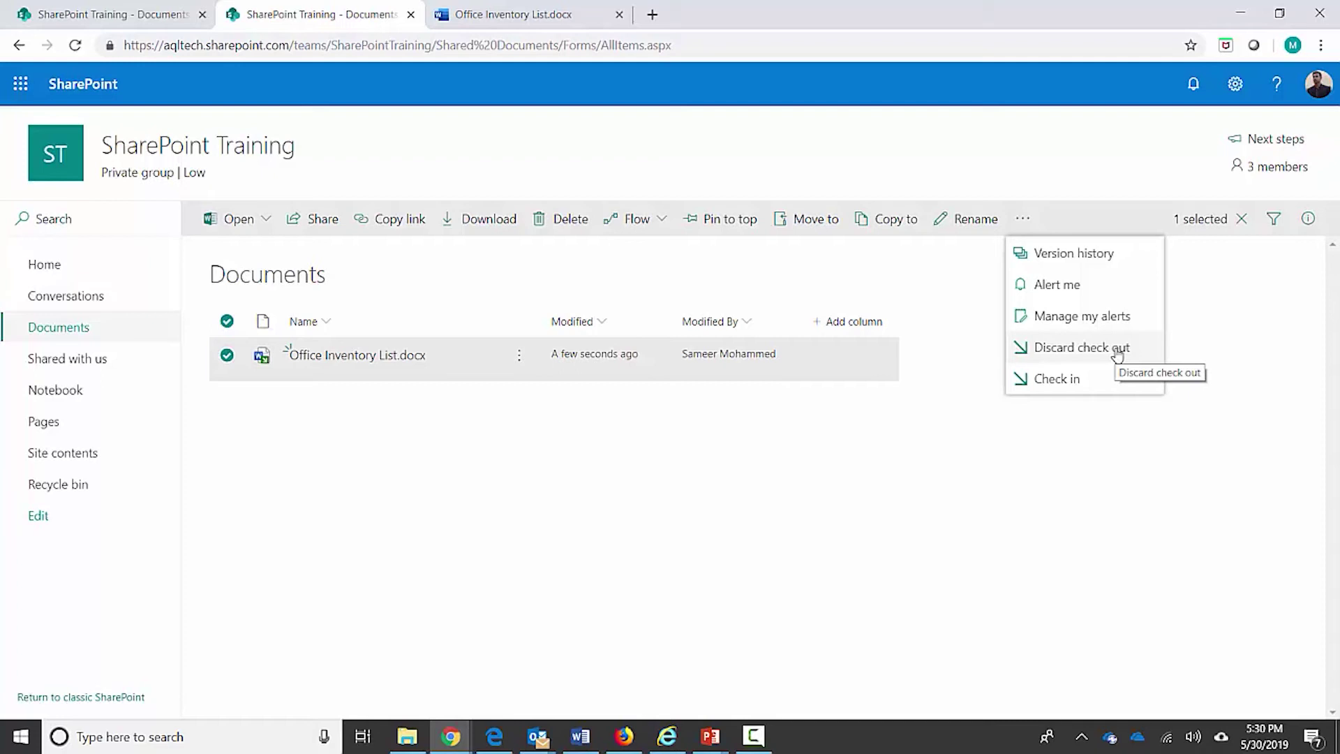
left_click(1069, 379)
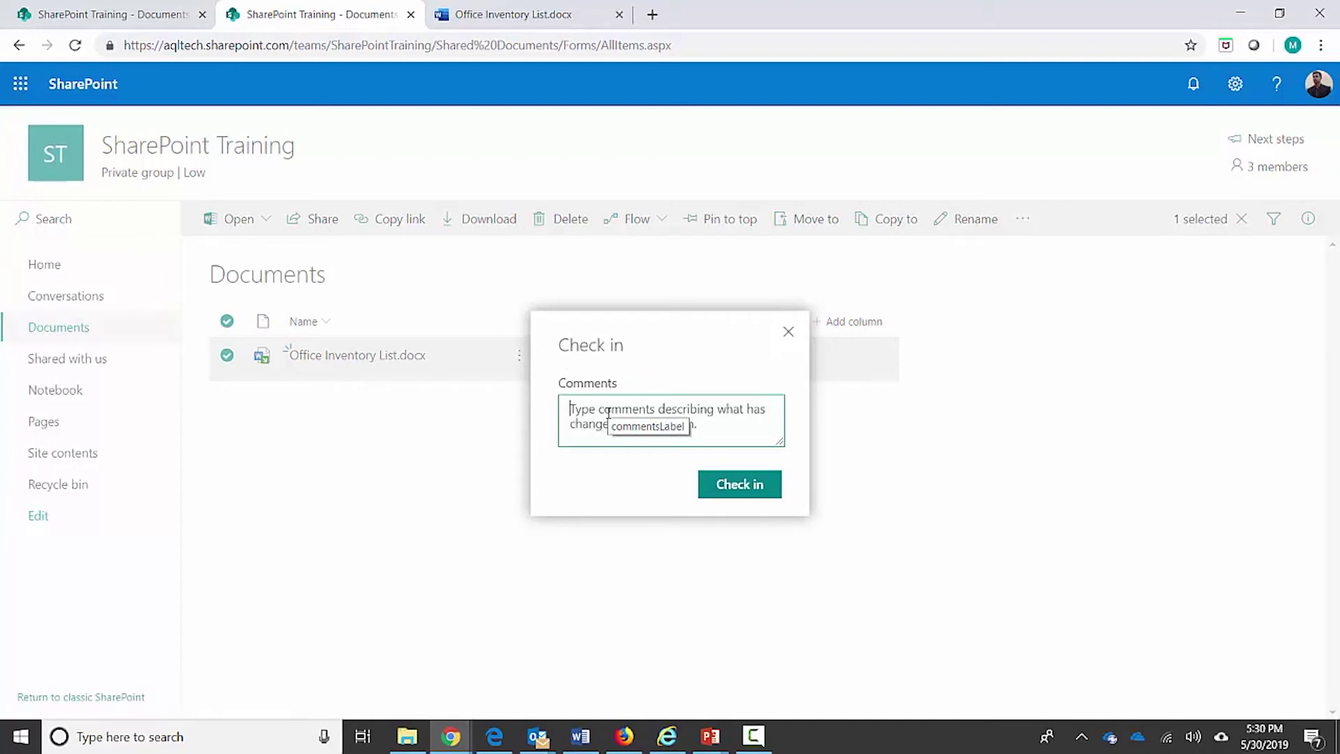
type("updated it with Ipads also.")
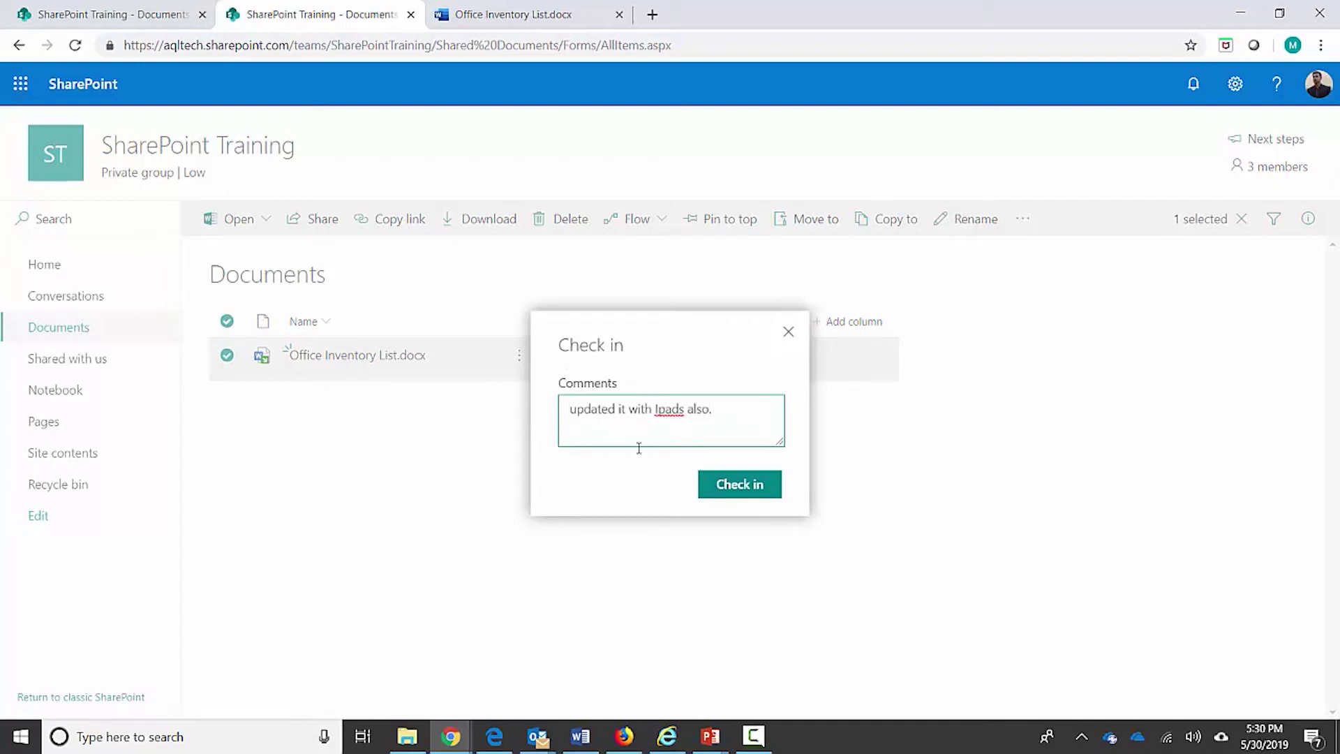
left_click(733, 484)
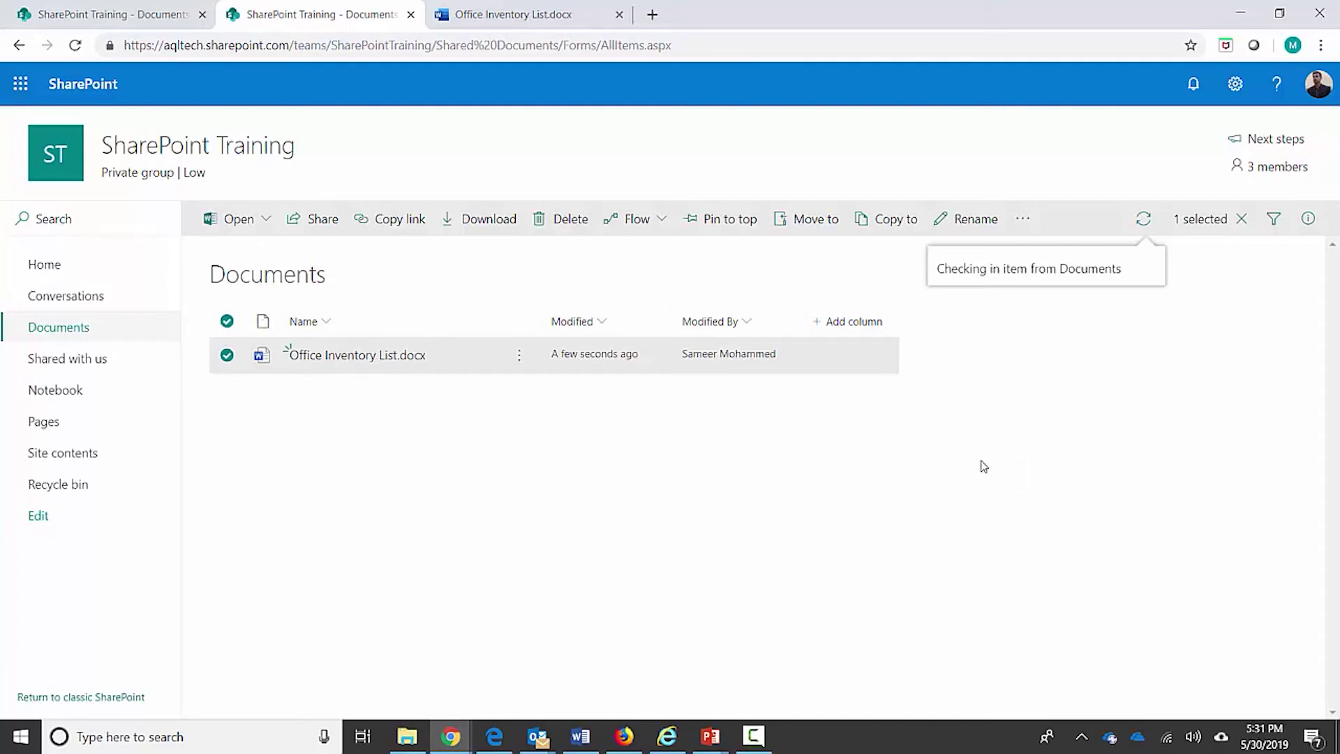
Clear the selection and open Edit current view for All Documents
left_click(1241, 218)
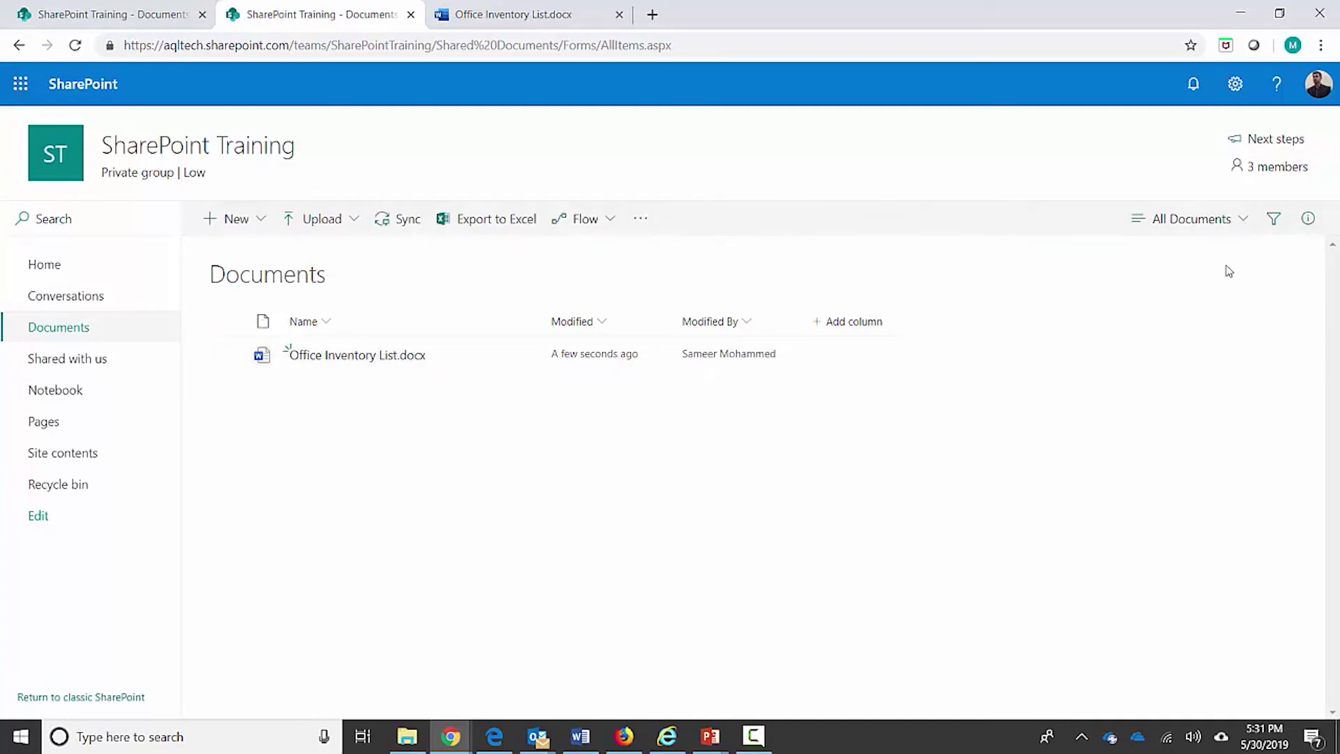
left_click(1206, 218)
left_click(1183, 412)
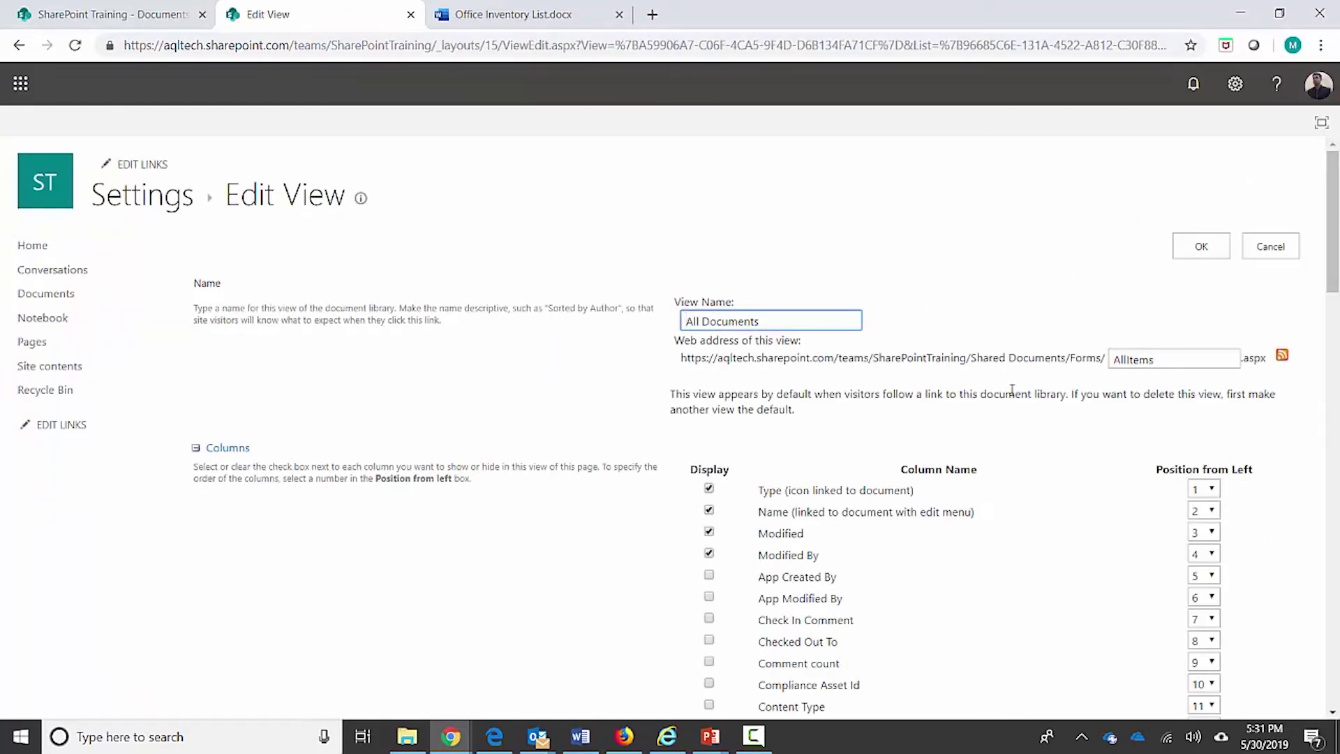
Tick the Check In Comment and Checked Out To columns and save the view with OK
scroll(1028, 398, "down", 2)
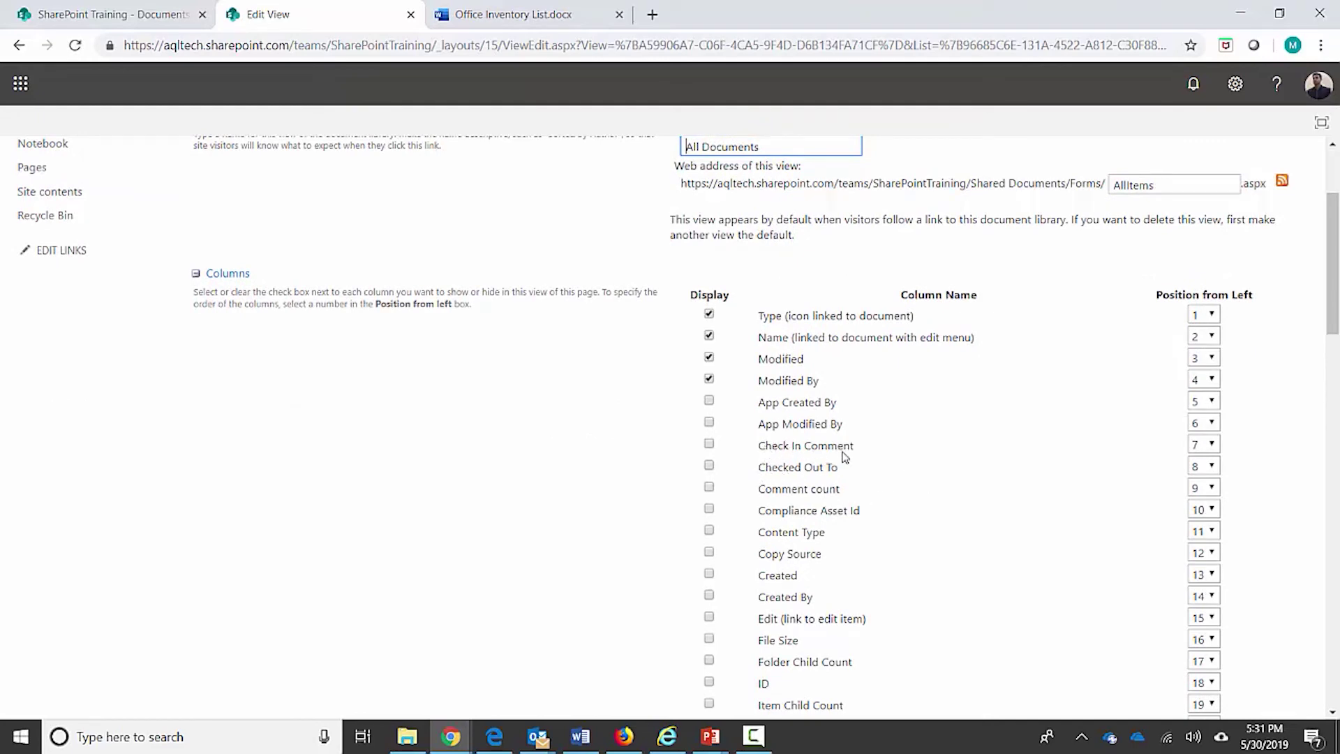
left_click(709, 445)
left_click(709, 465)
scroll(910, 475, "down", 20)
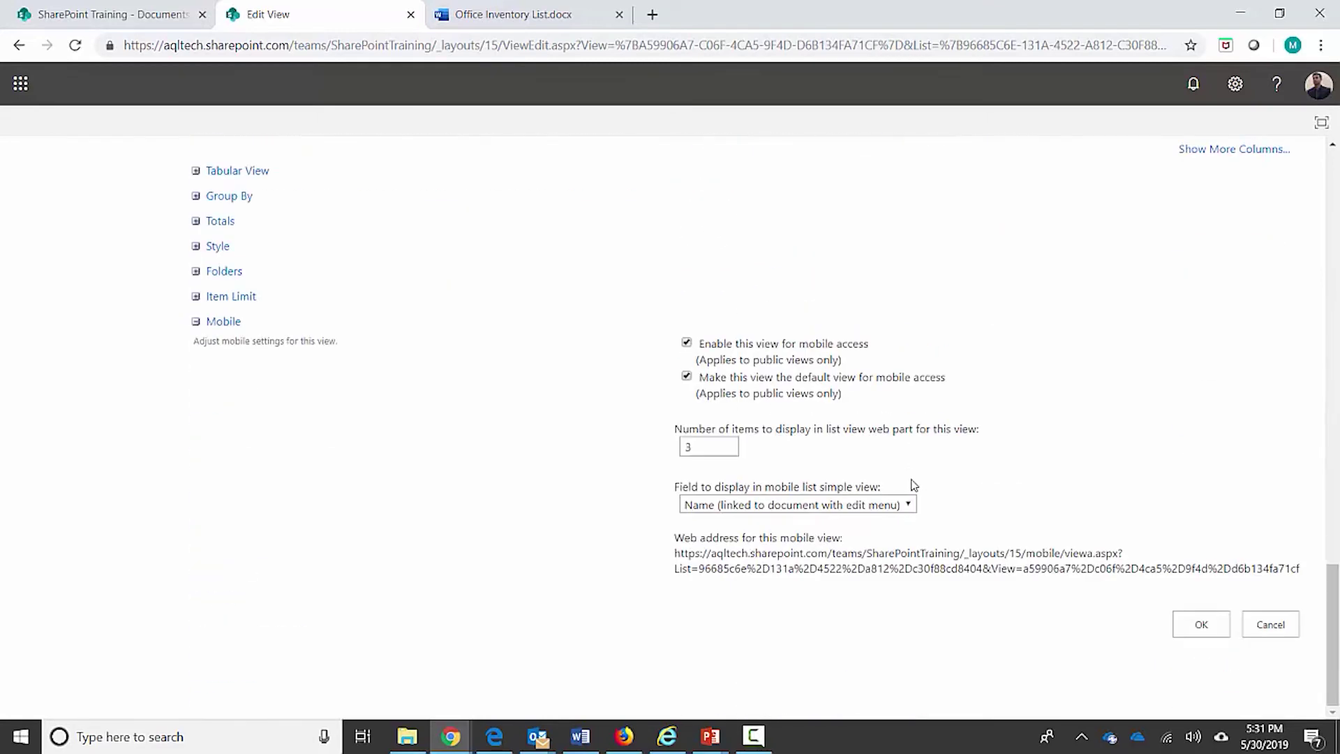
left_click(1200, 624)
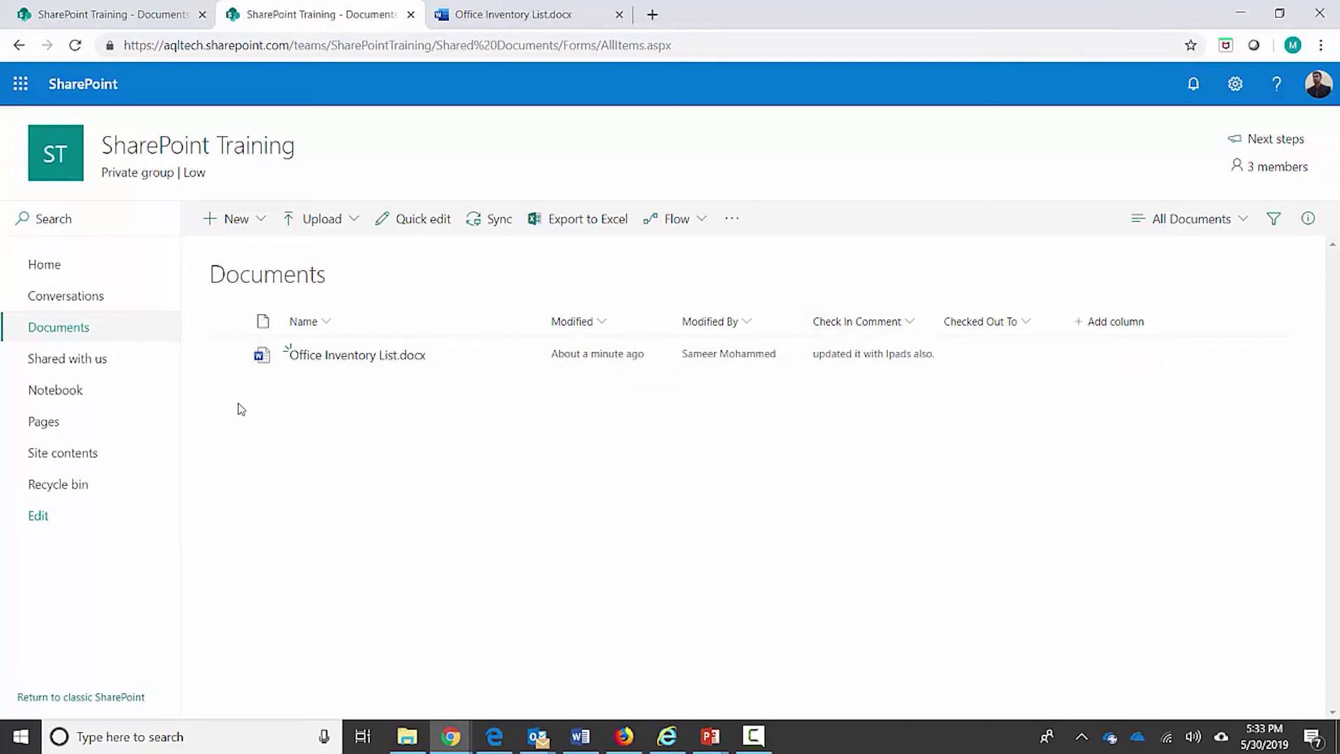
left_click(227, 355)
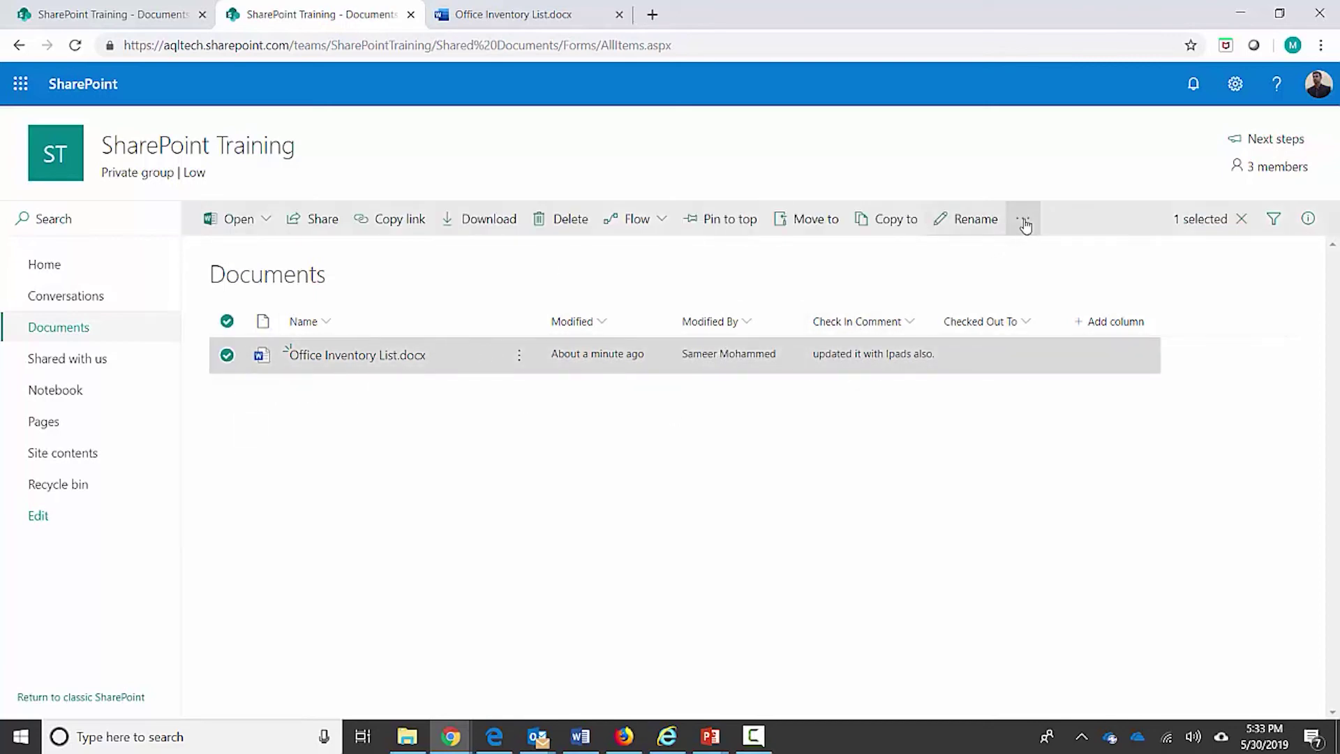
left_click(1022, 218)
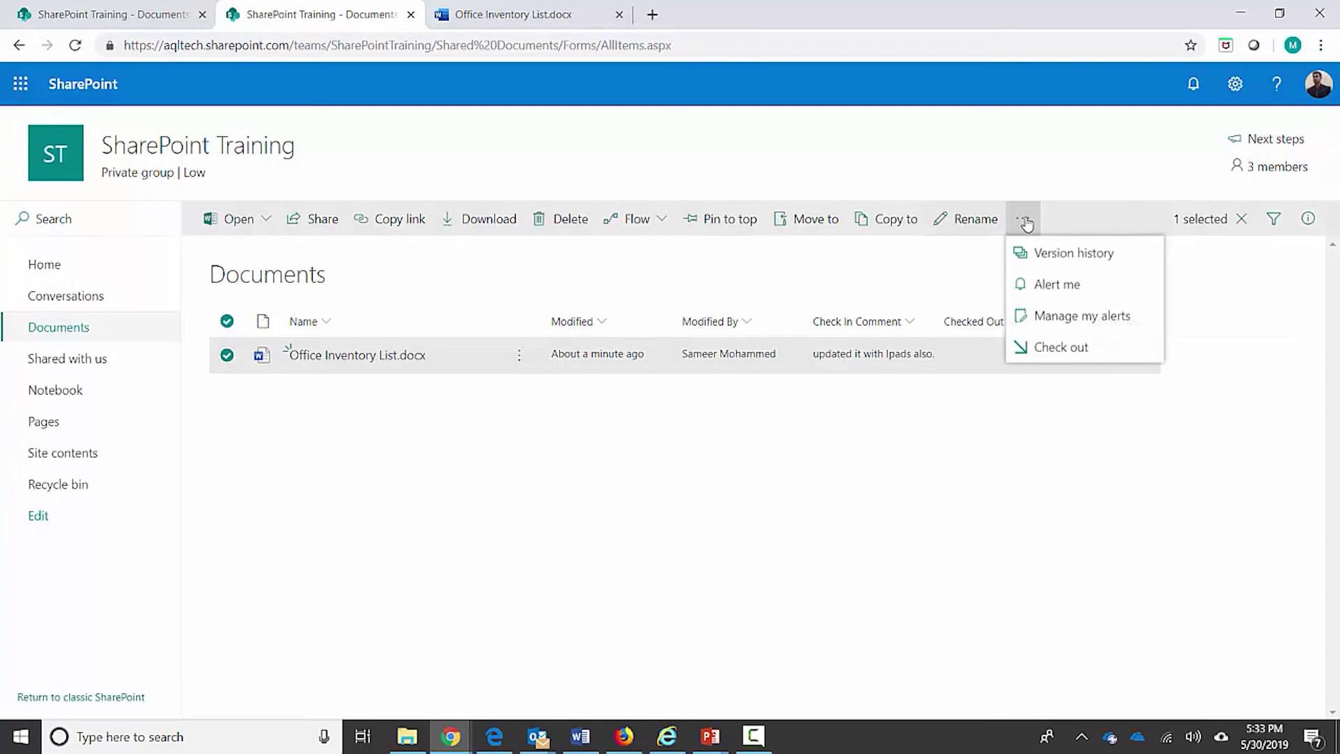
left_click(1102, 254)
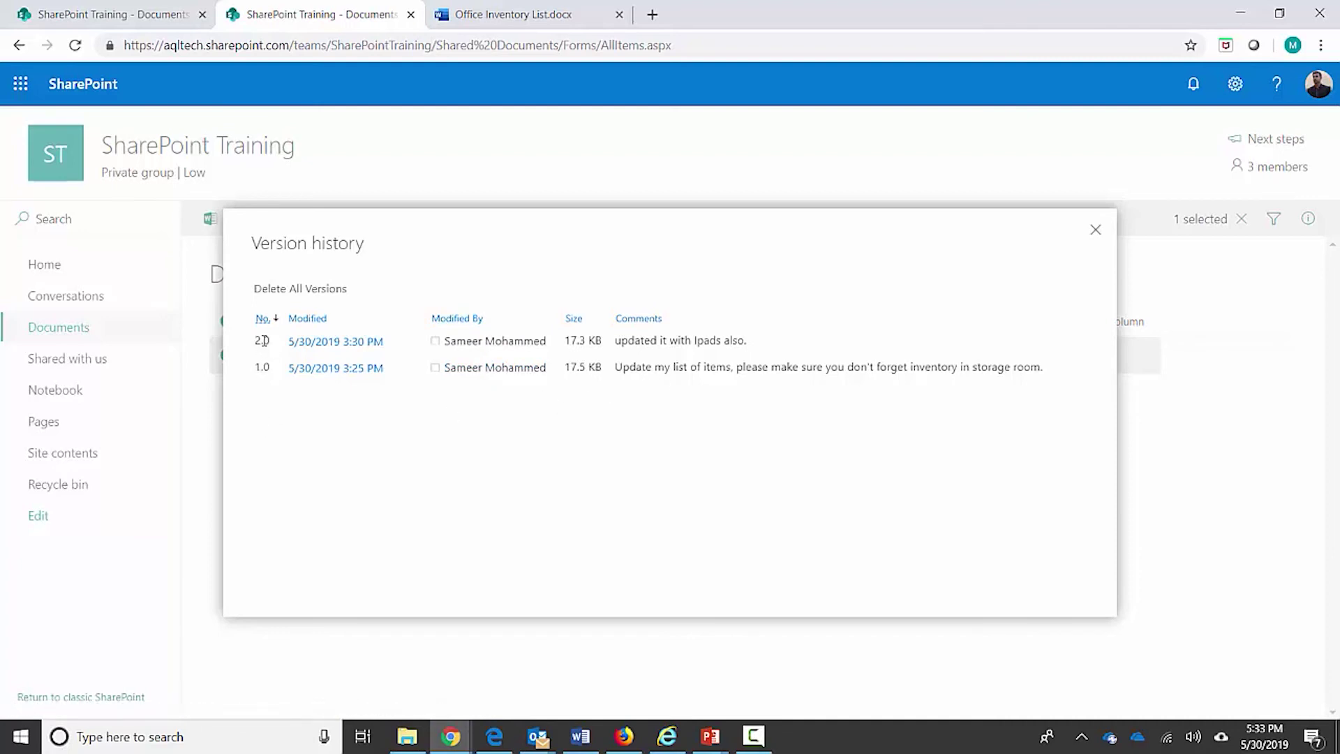
triple_click(624, 370)
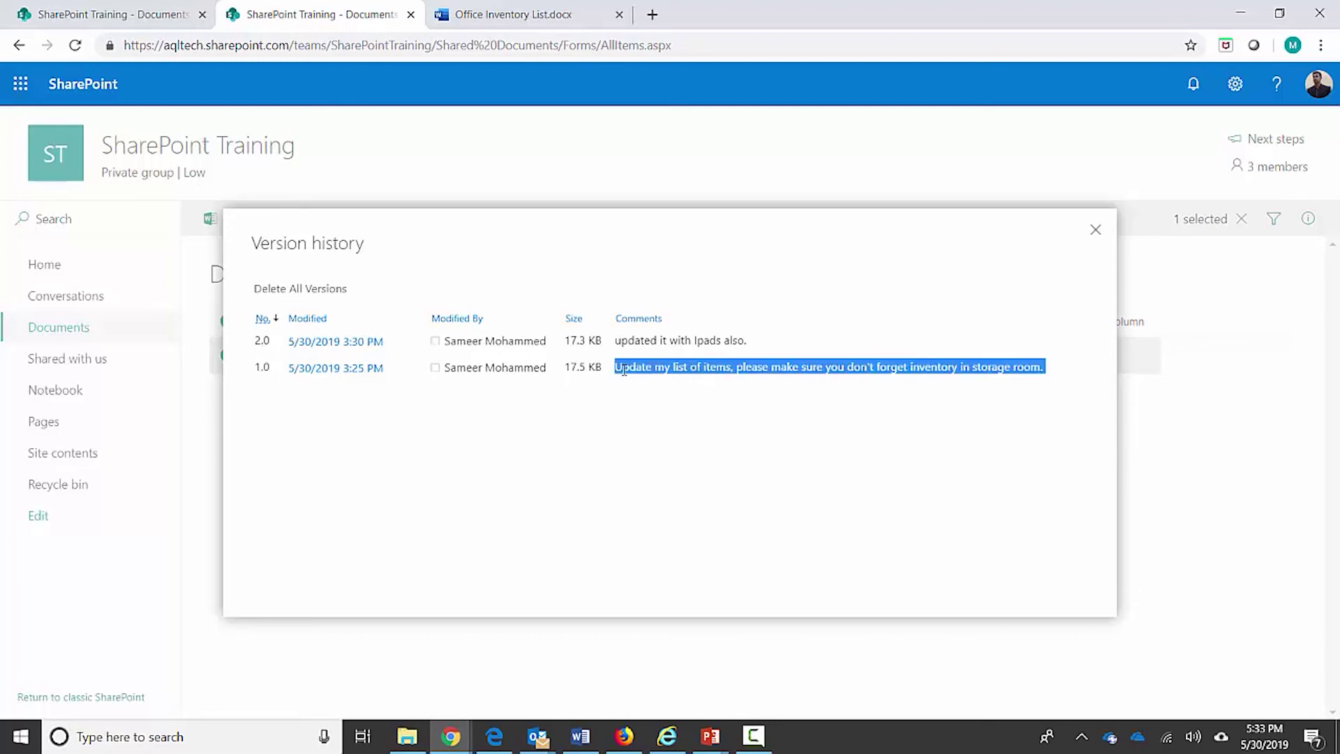
double_click(631, 340)
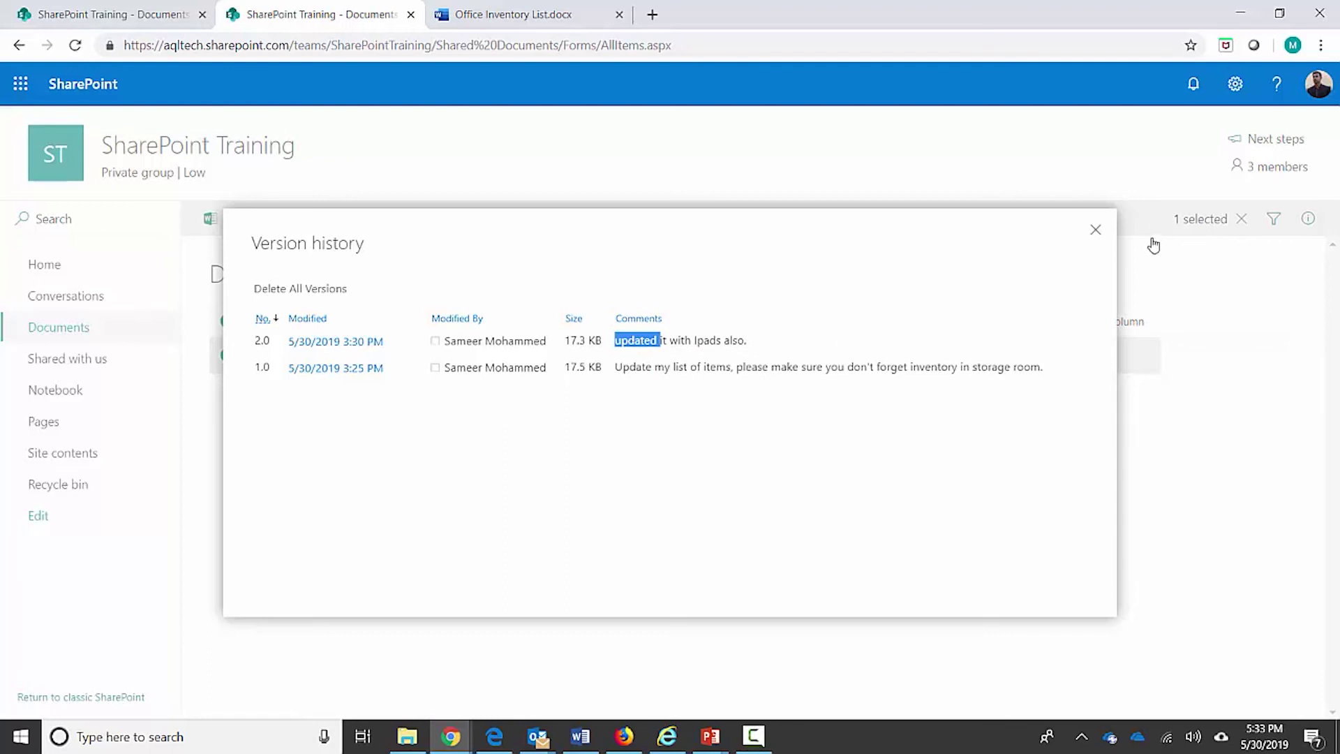
left_click(1095, 231)
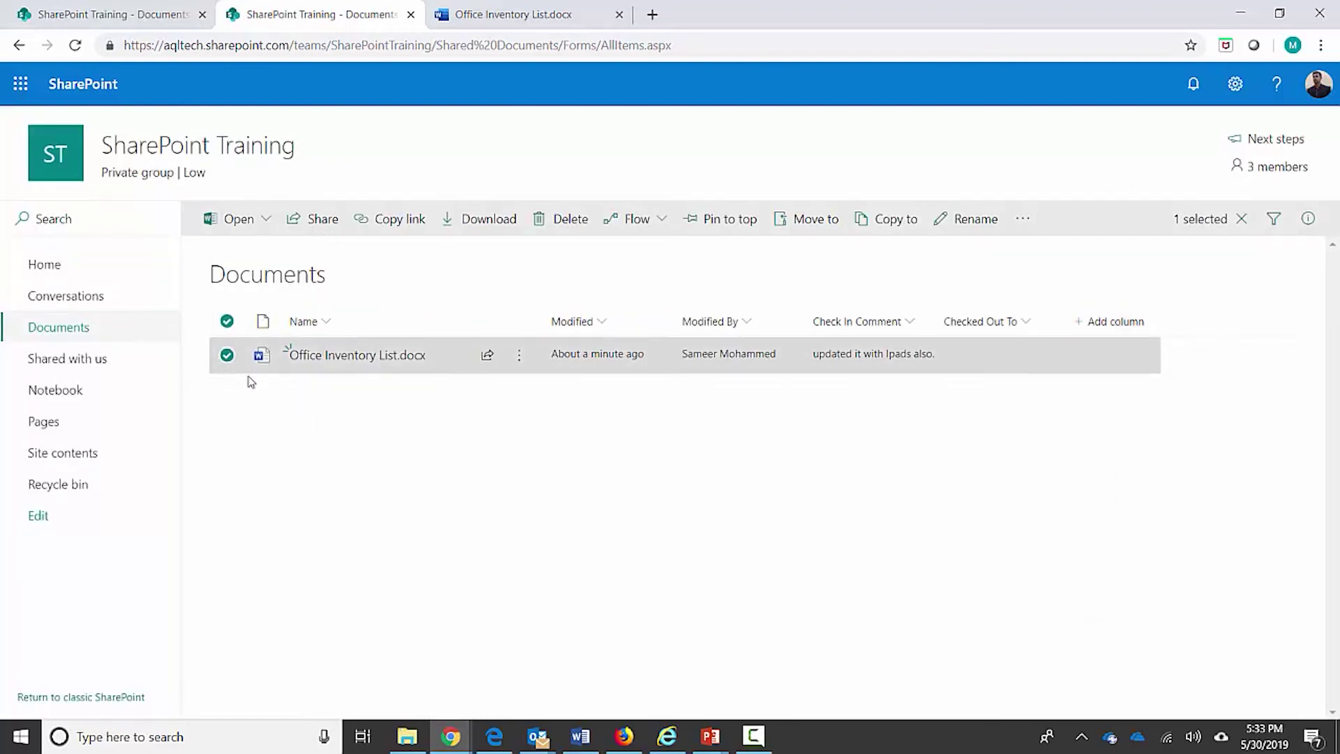
Check Office Inventory List.docx out again, then reload the Documents library in the other browser
left_click(1023, 218)
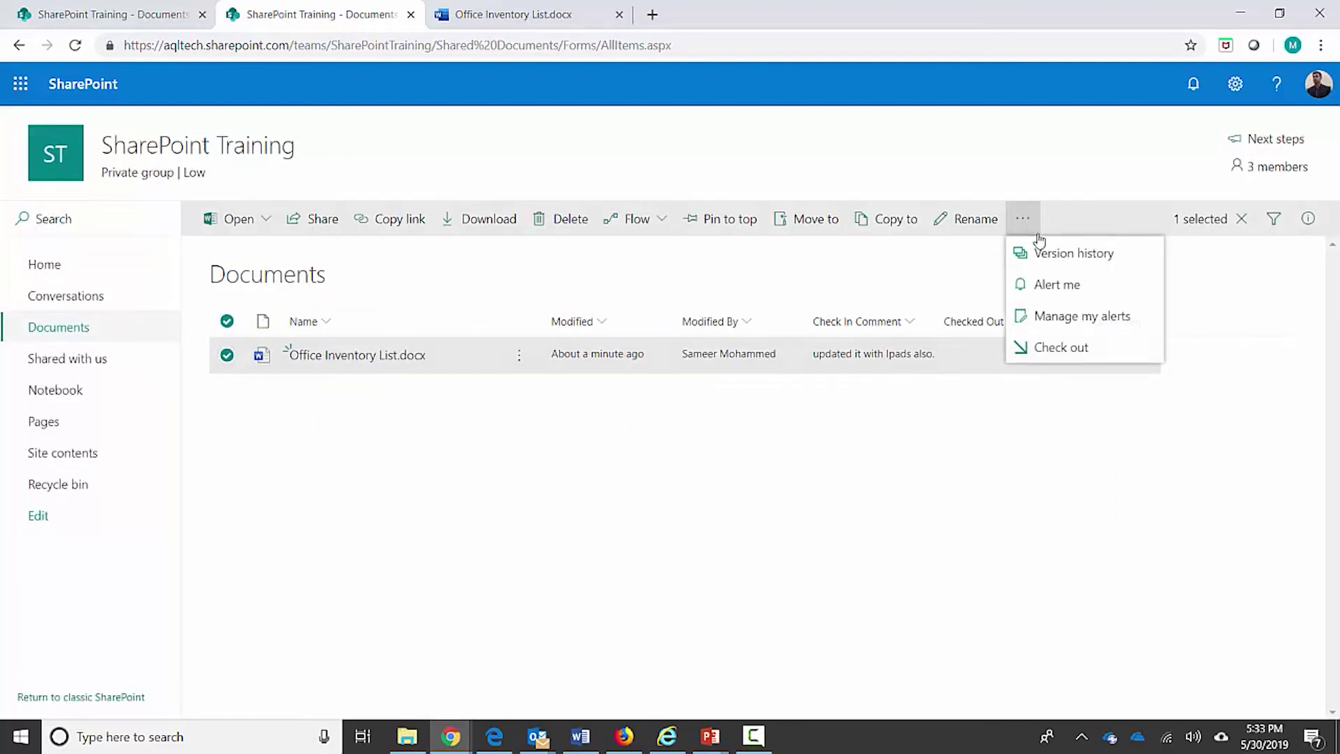
left_click(1078, 349)
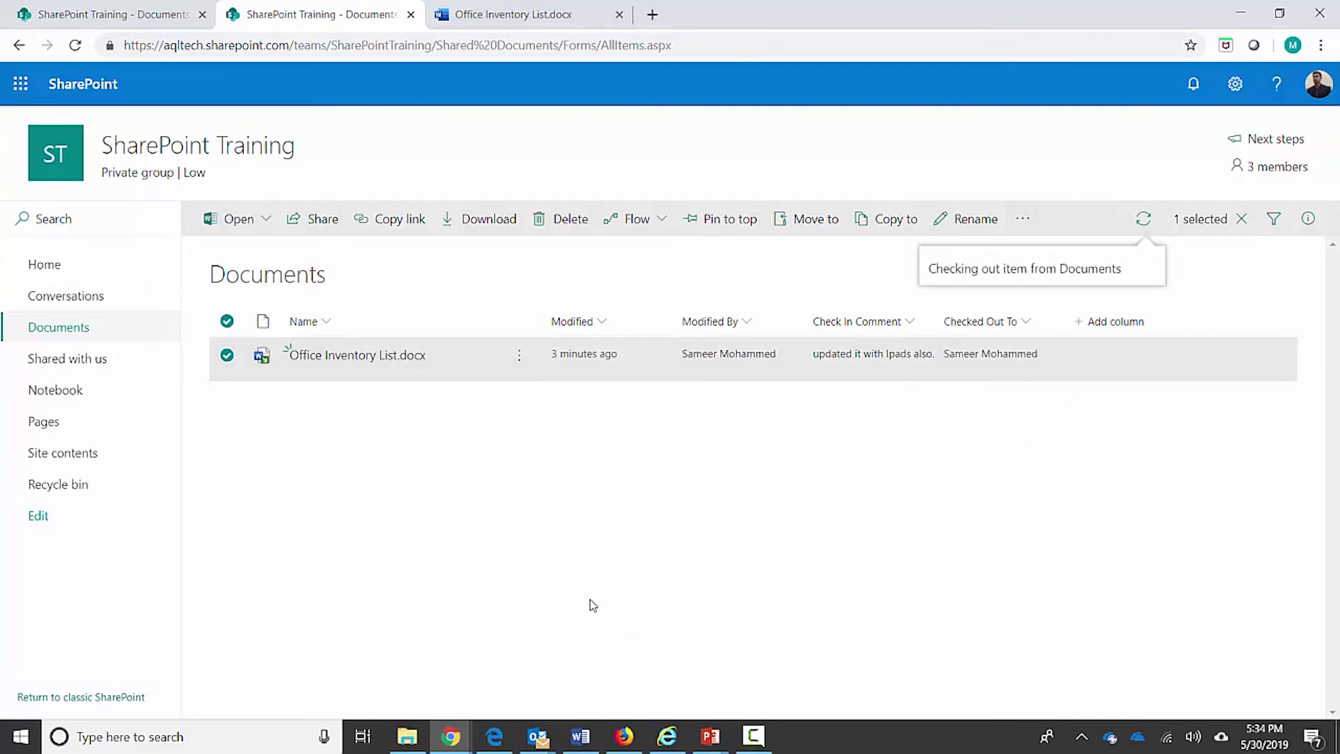
left_click(494, 736)
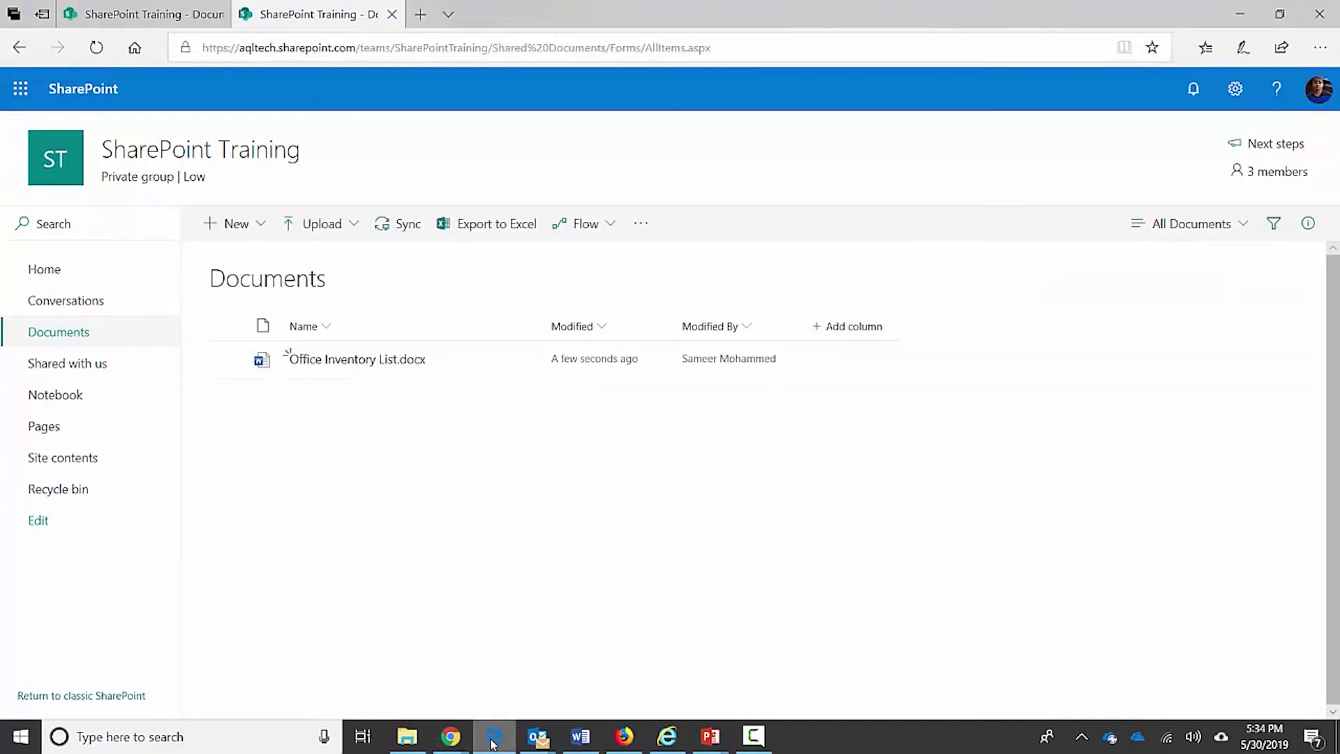
left_click(444, 48)
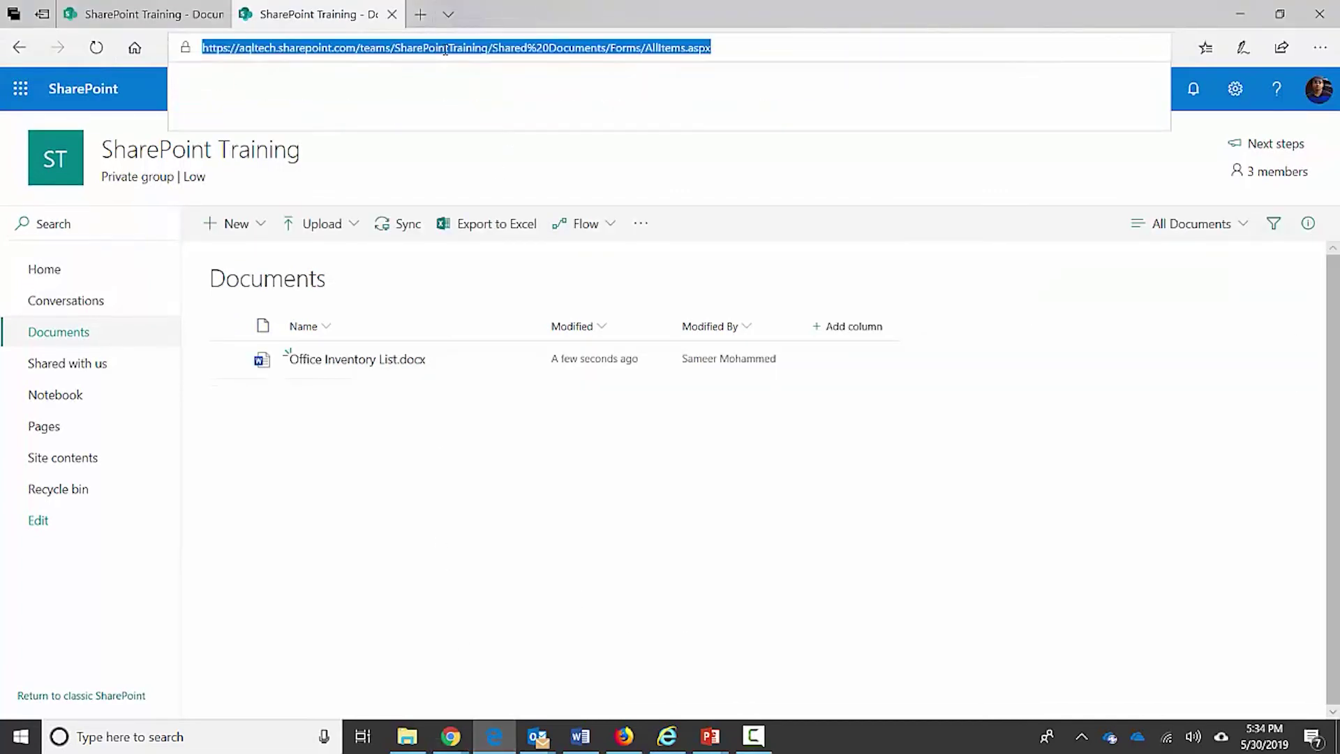
key("Return")
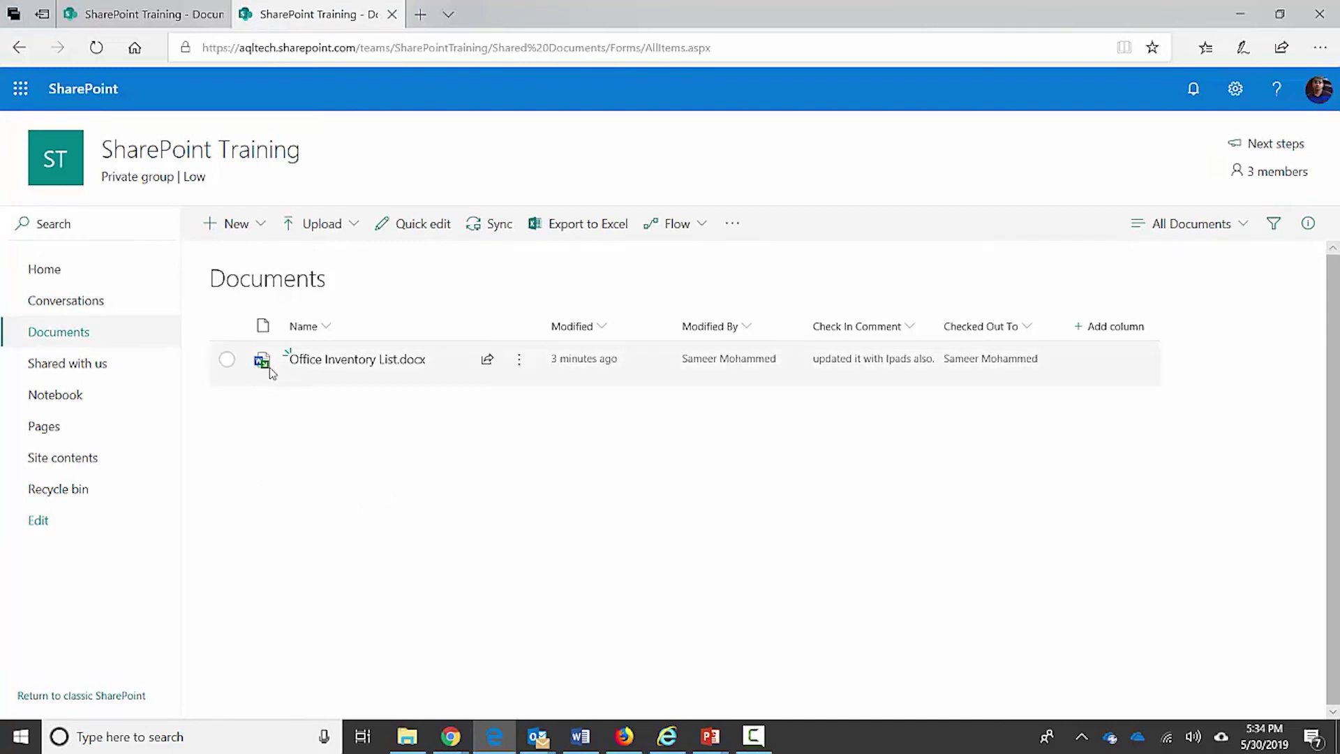
mouse_move(269, 374)
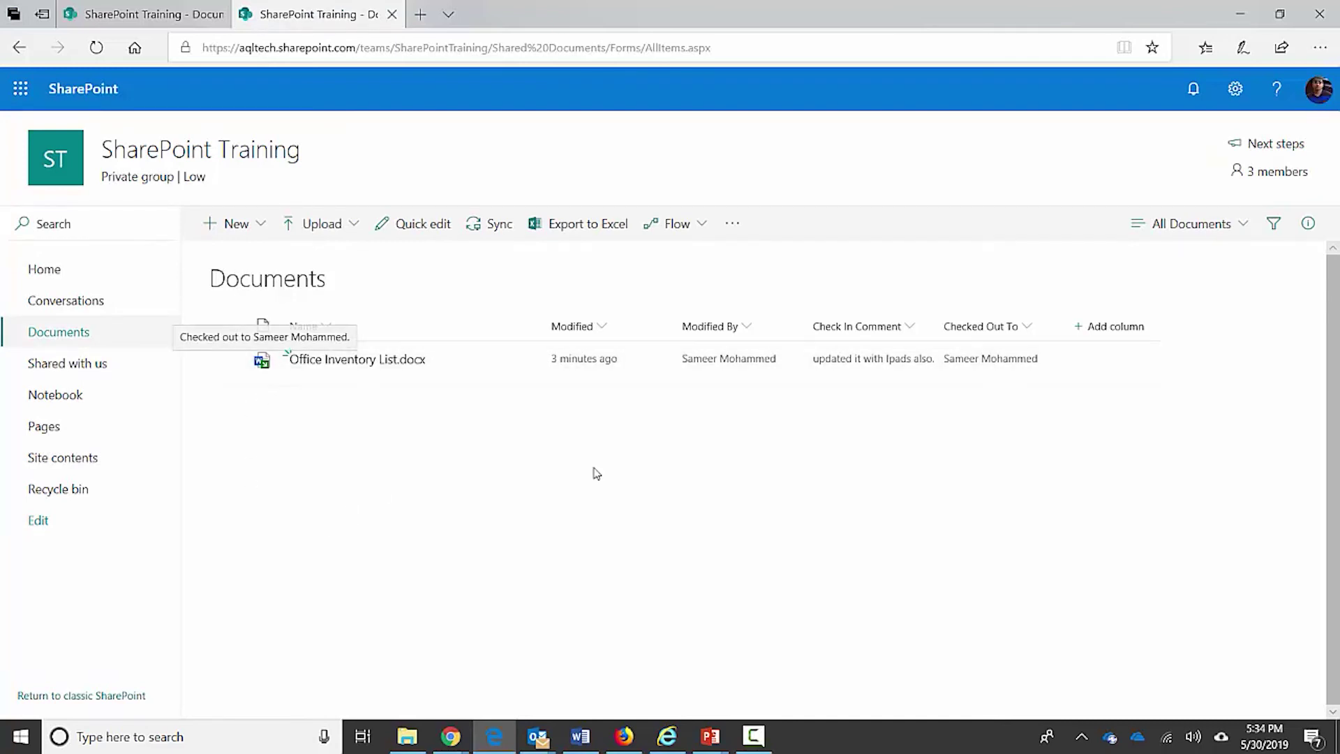
left_click(1008, 360)
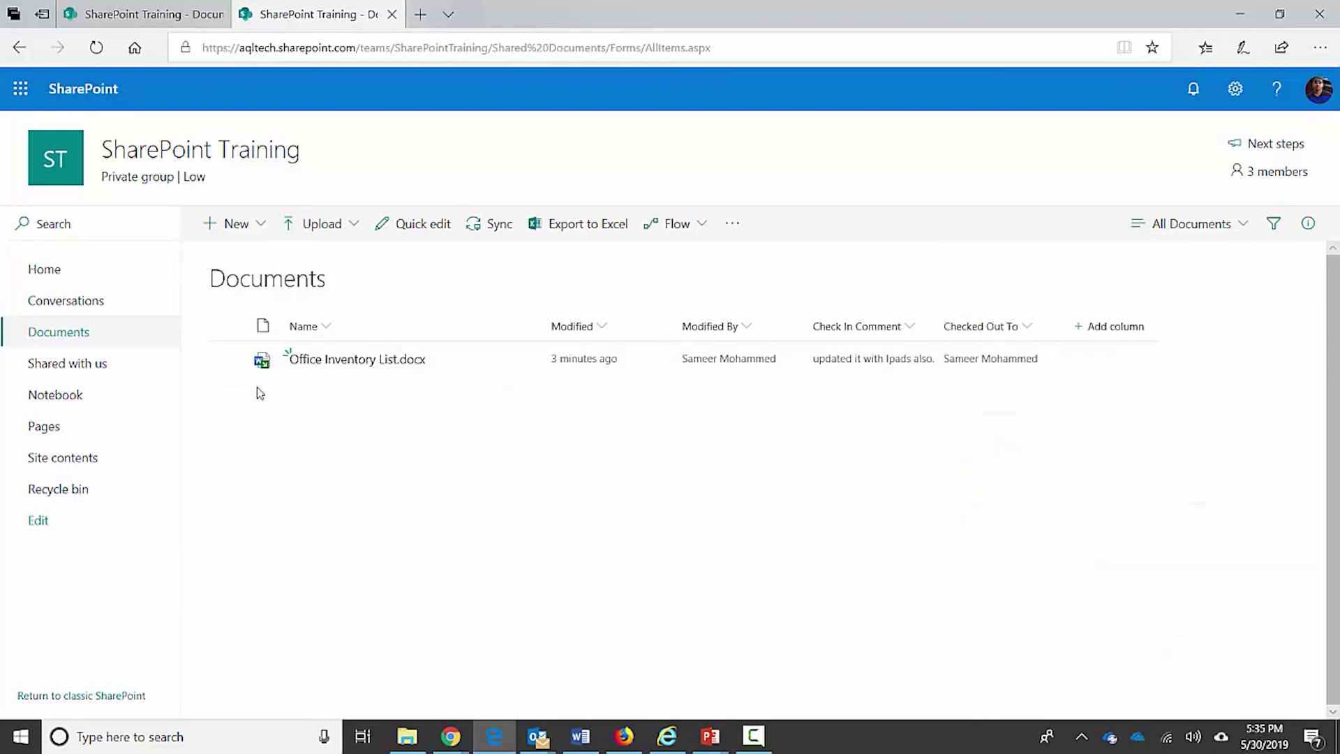
left_click(227, 360)
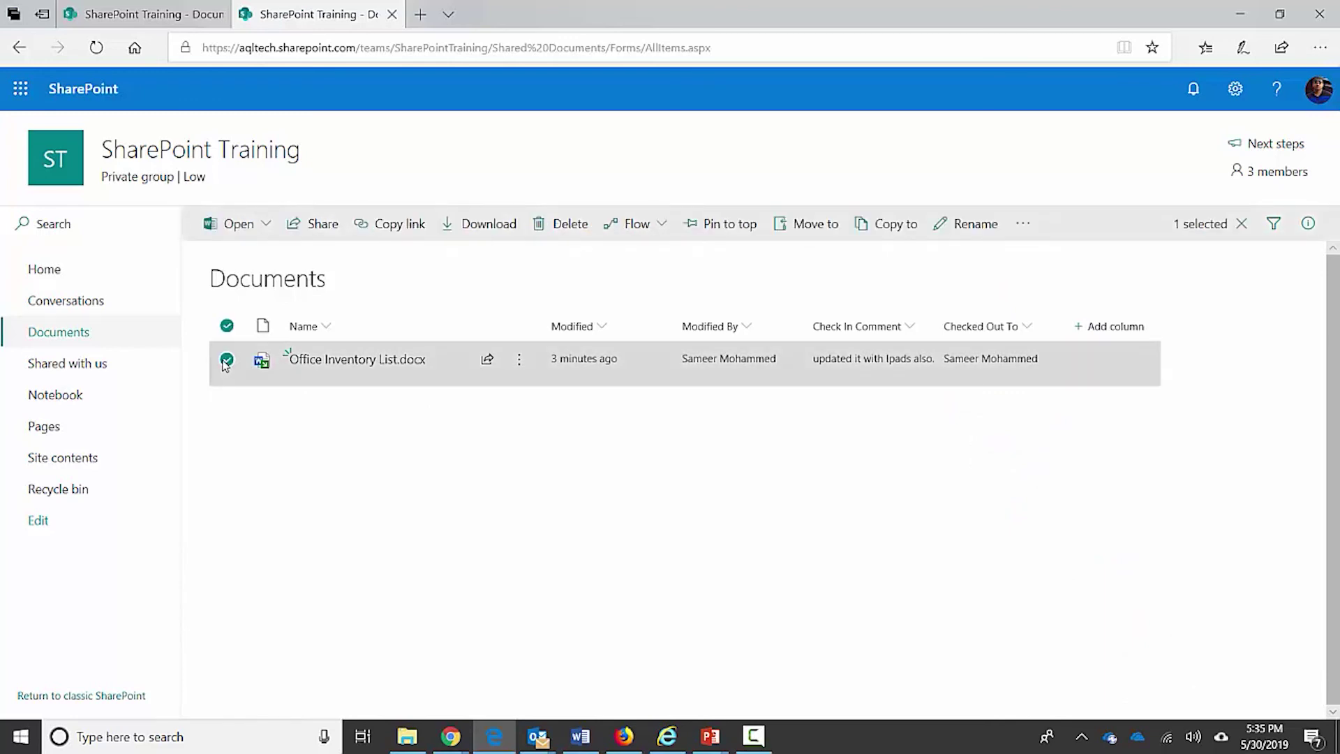
left_click(1022, 224)
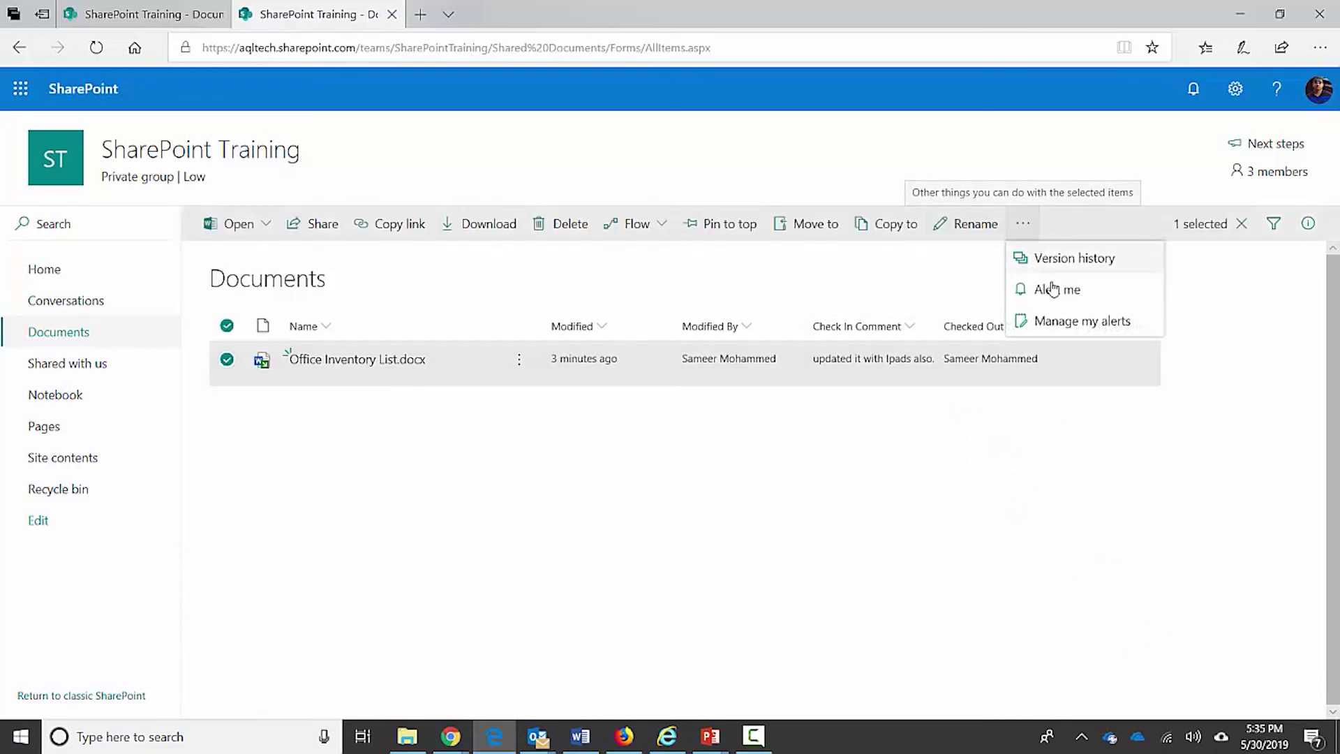
left_click(514, 370)
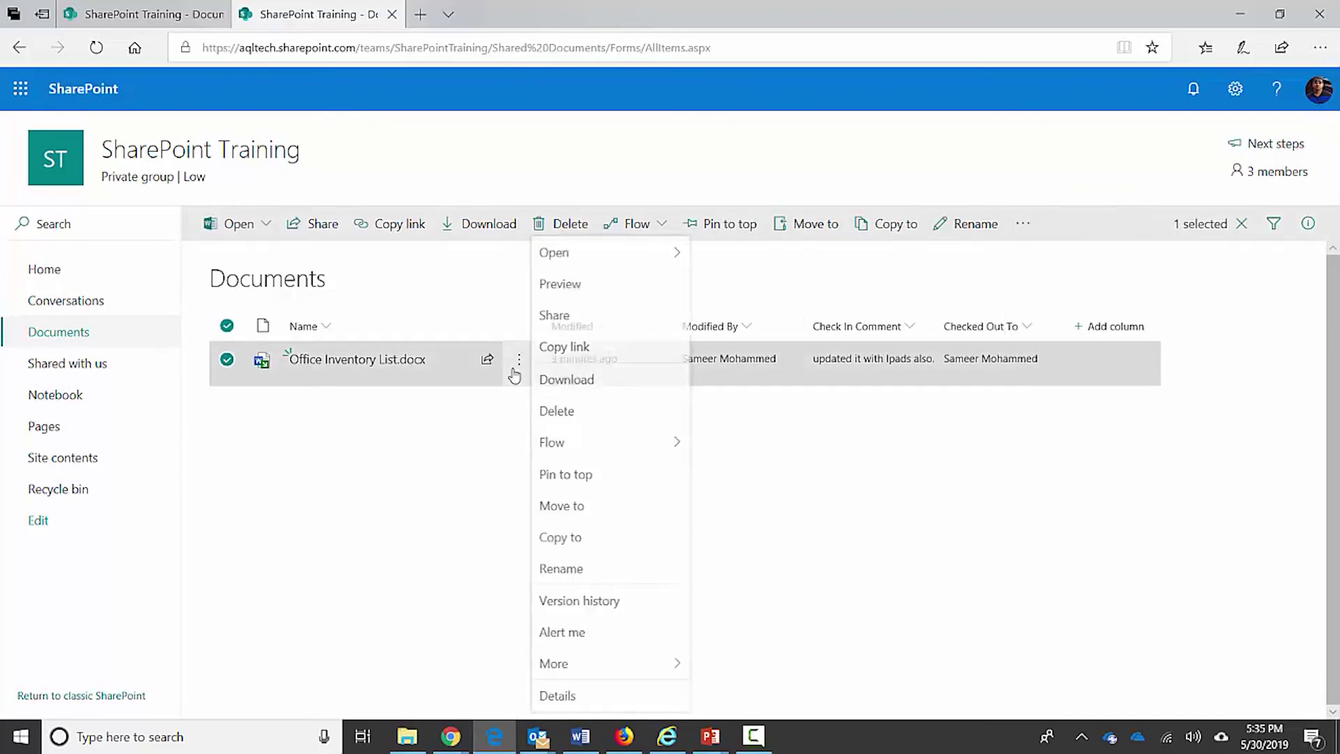
mouse_move(584, 664)
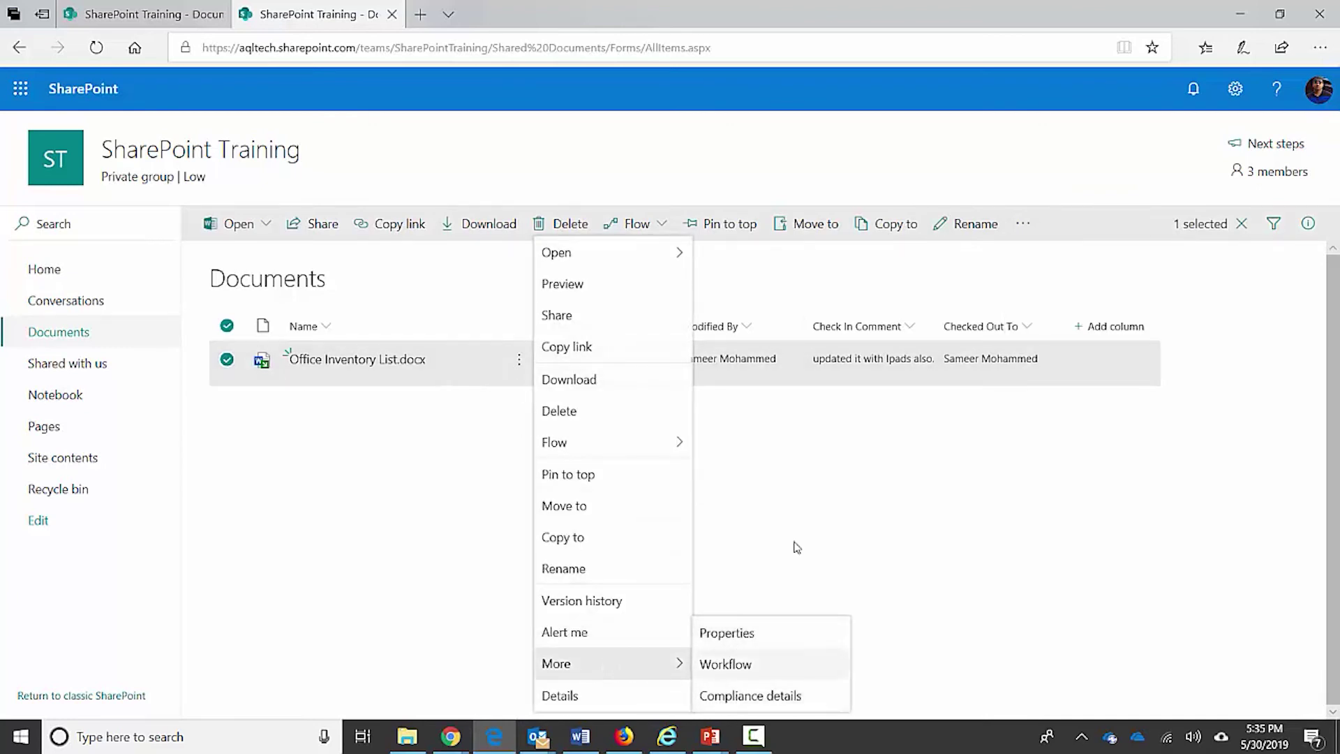
left_click(860, 460)
mouse_move(309, 371)
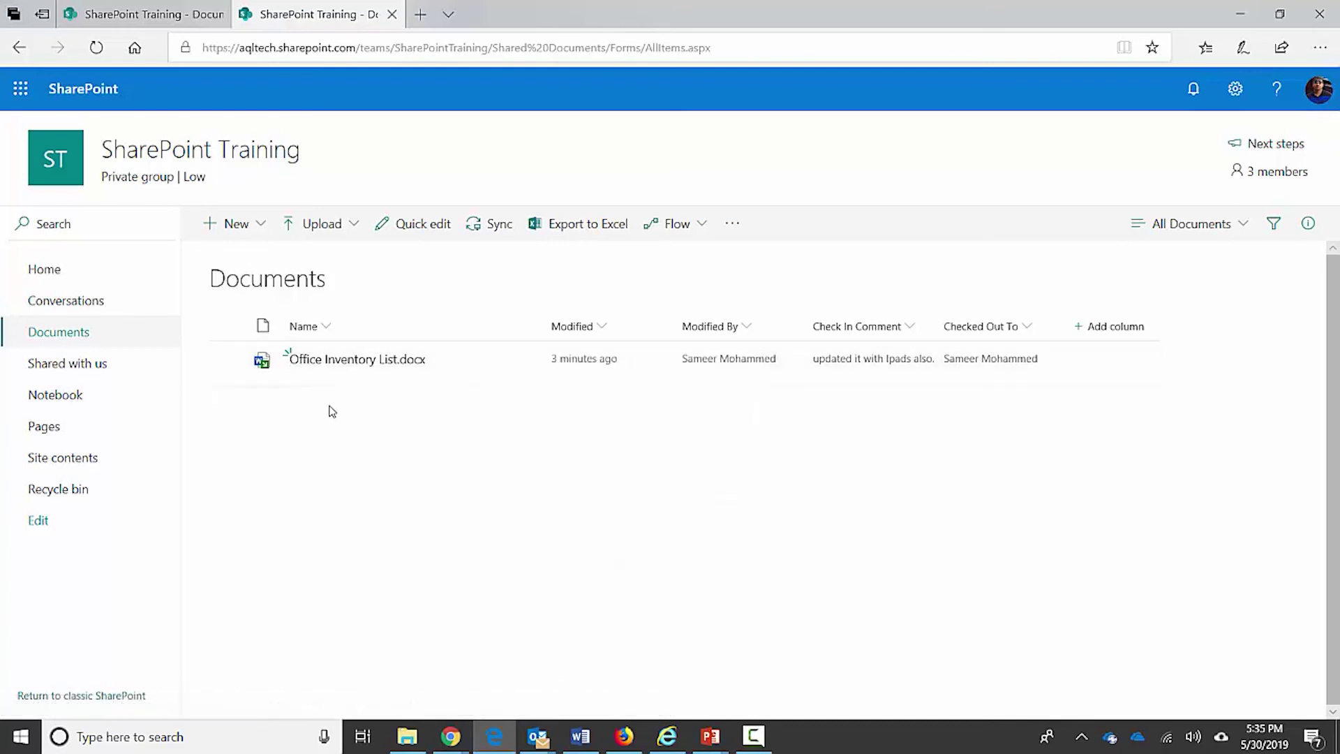
Open the document in Word for the web, attempt Edit Document, and accept Reading View after the error
left_click(342, 362)
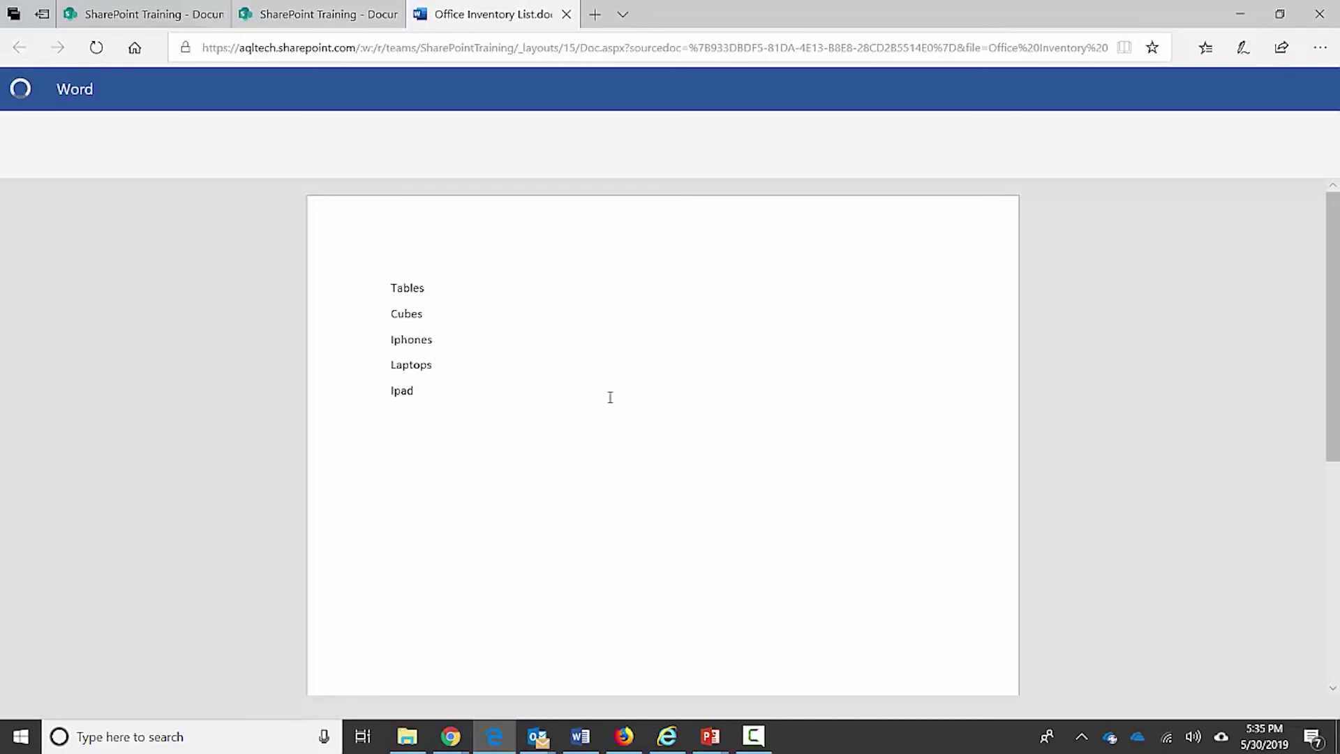
key("F9")
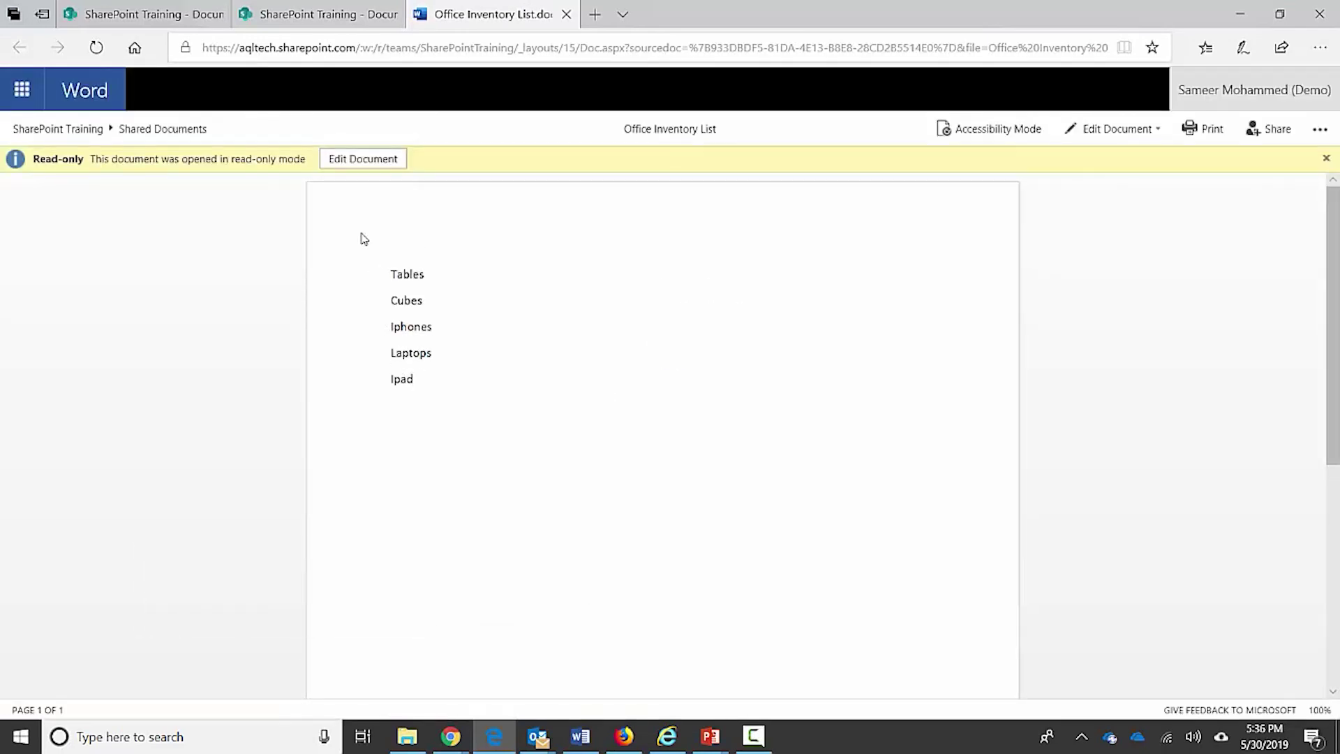
left_click(357, 160)
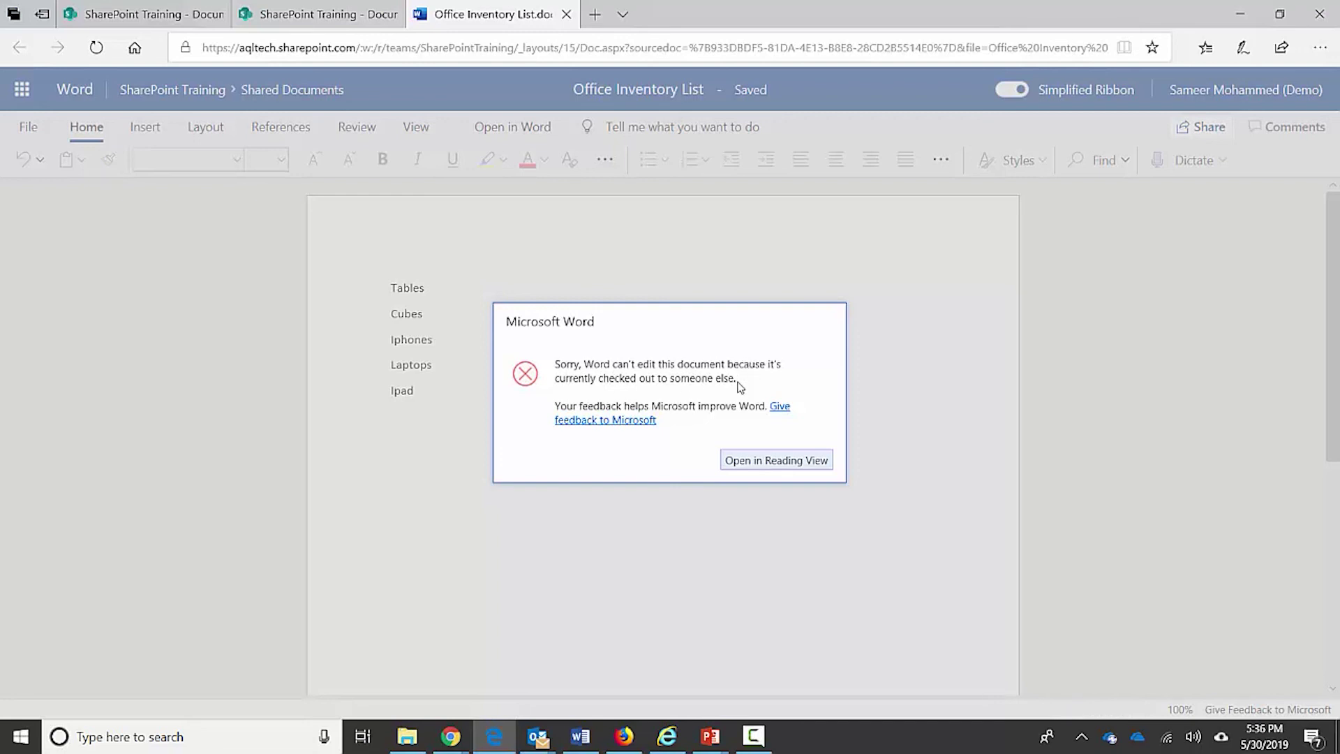
left_click(751, 461)
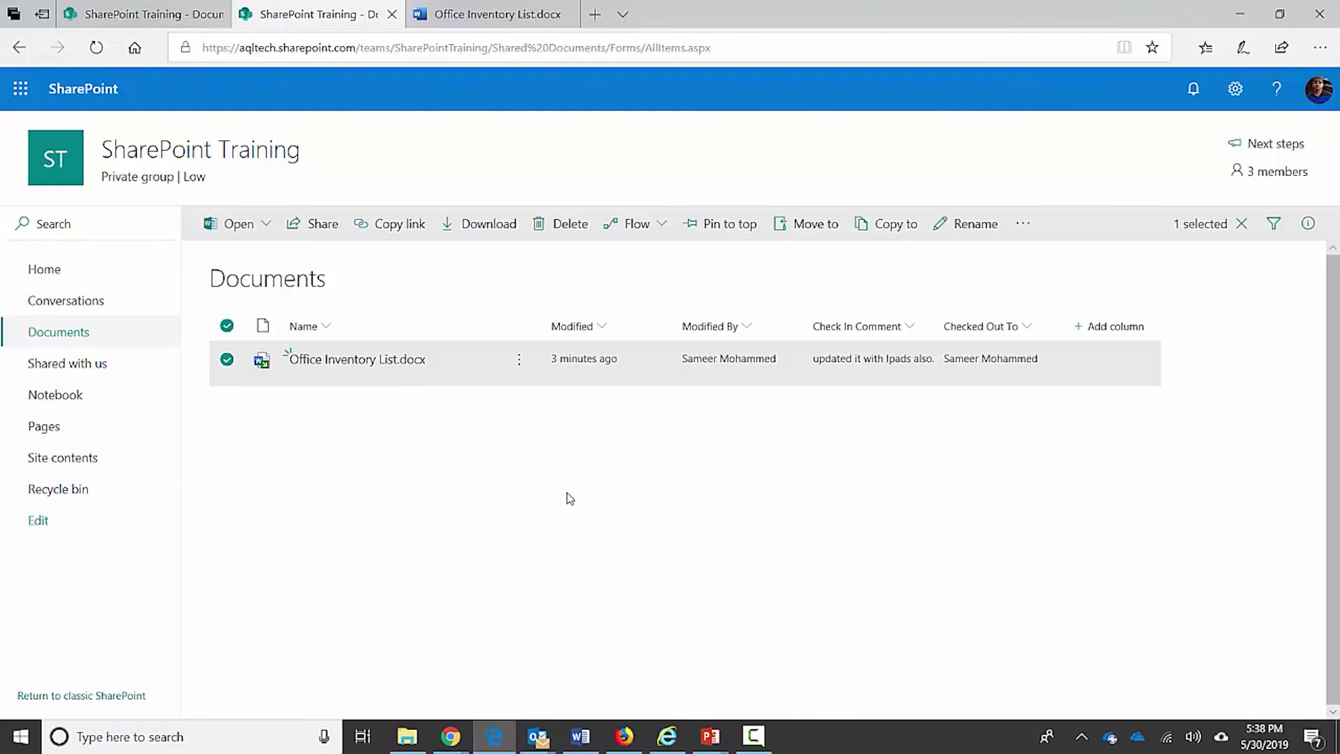
In the other browser, choose Discard check out for Office Inventory List.docx and confirm it
key("alt+Tab")
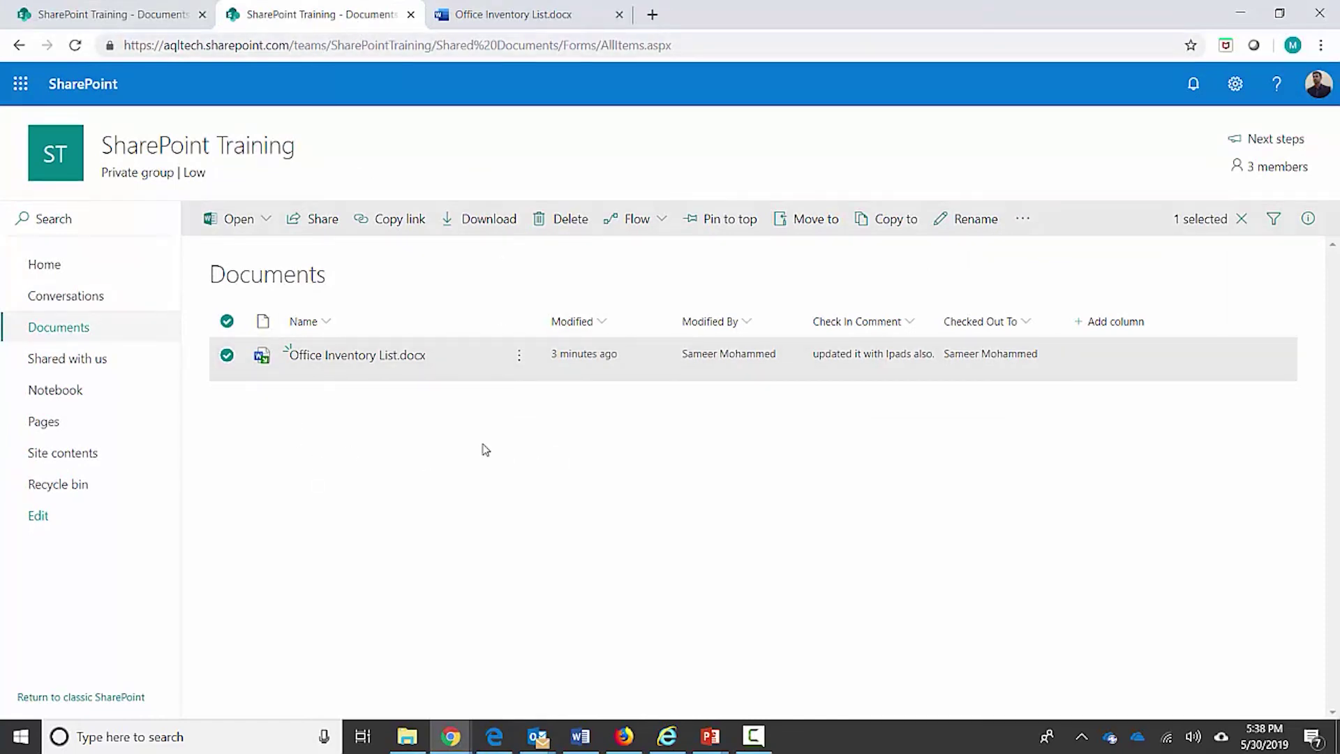
left_click(1022, 219)
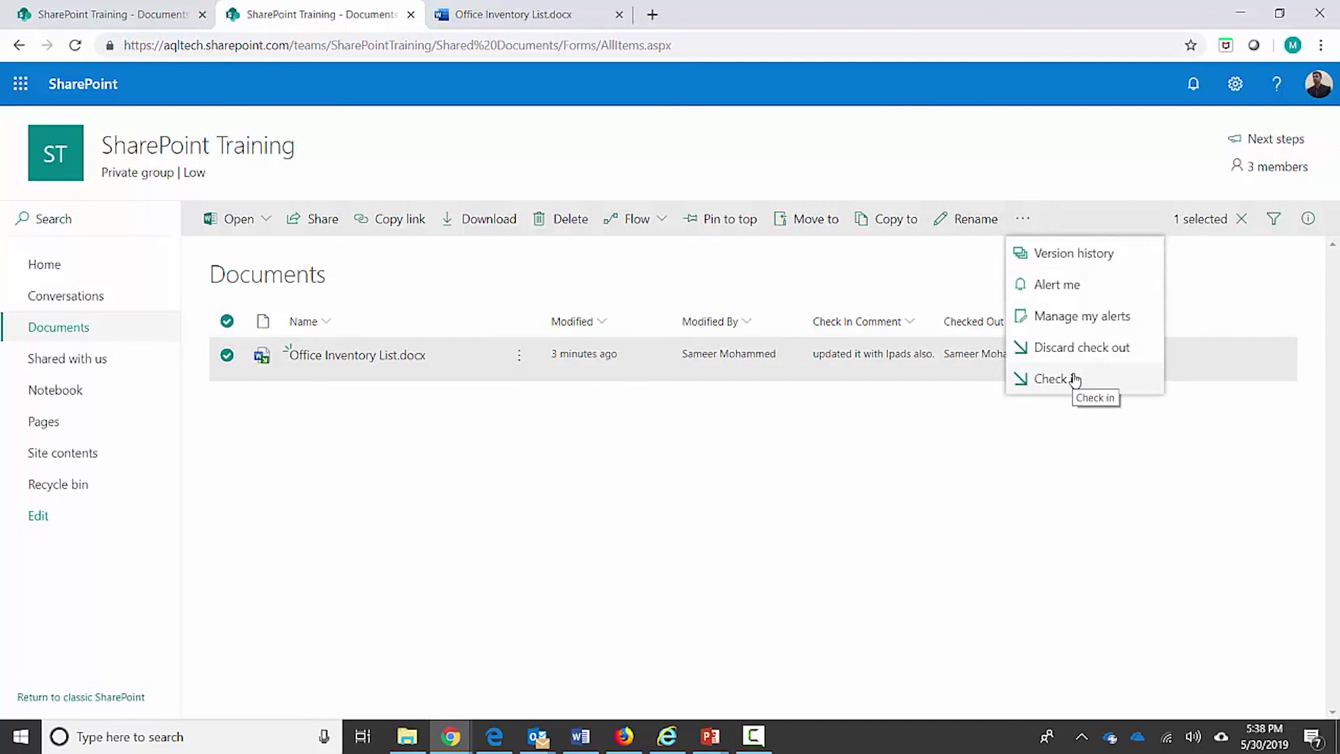
left_click(1126, 353)
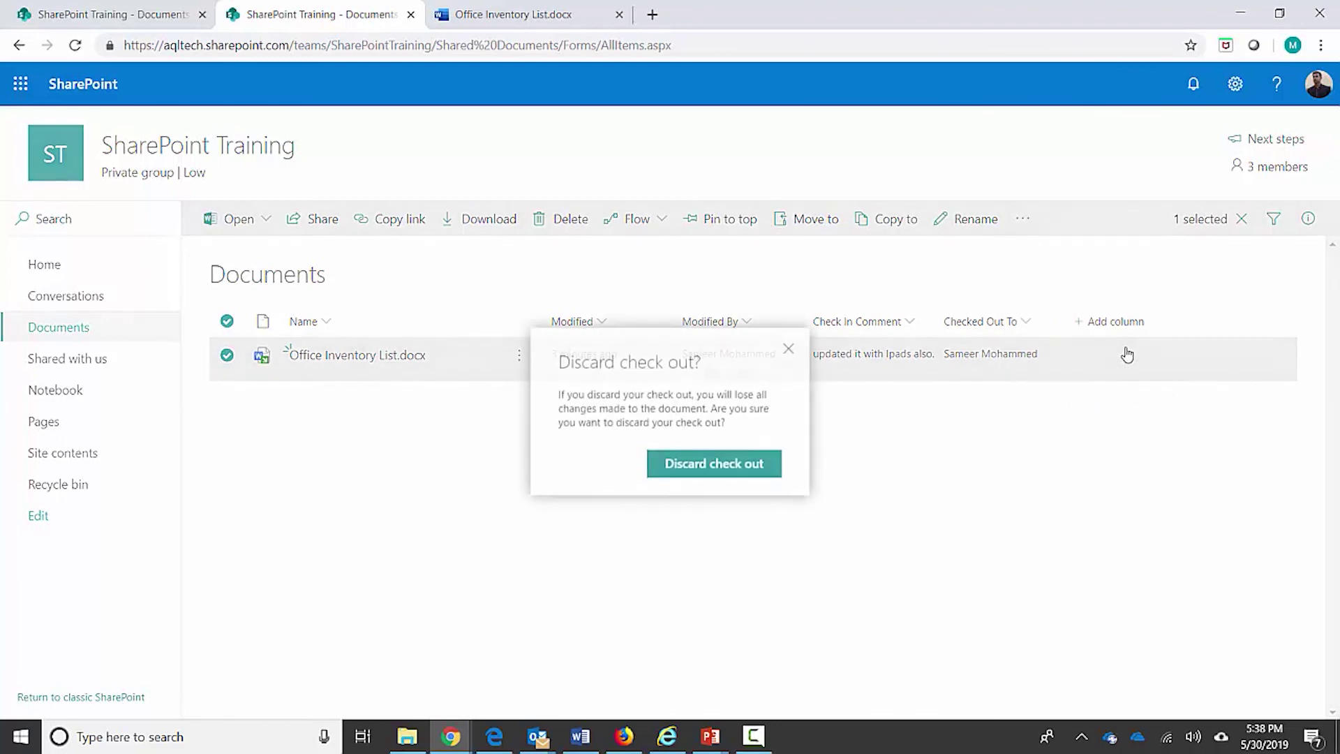
left_click(729, 469)
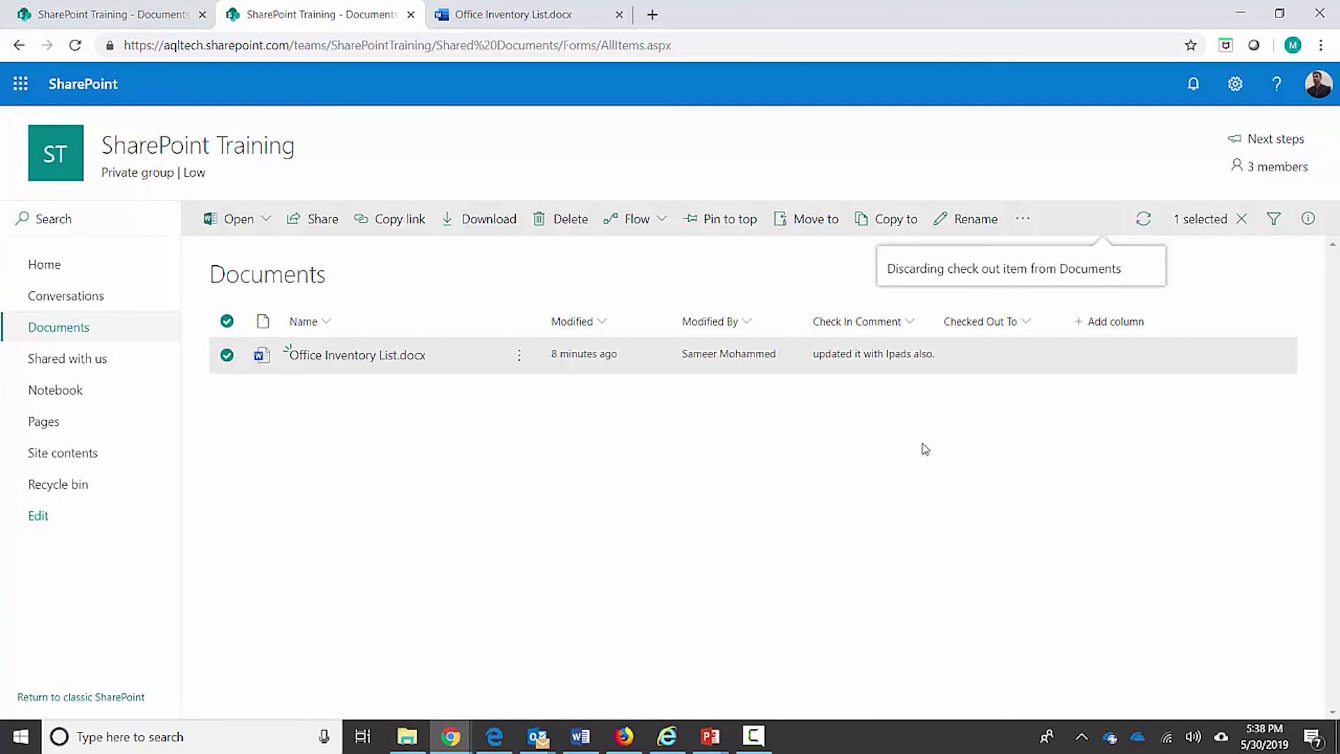
Confirm Office Inventory List.docx's version history lists versions 2.0 and 1.0
left_click(1023, 220)
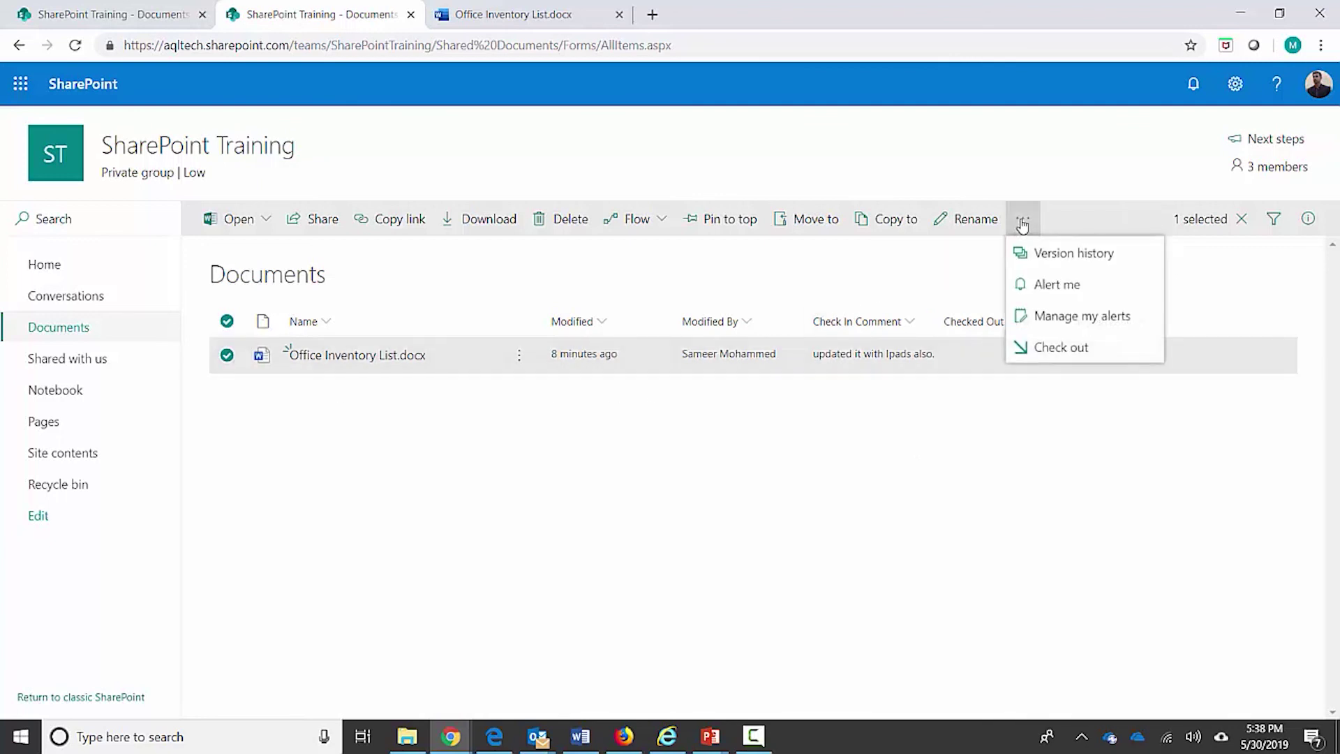
left_click(1050, 254)
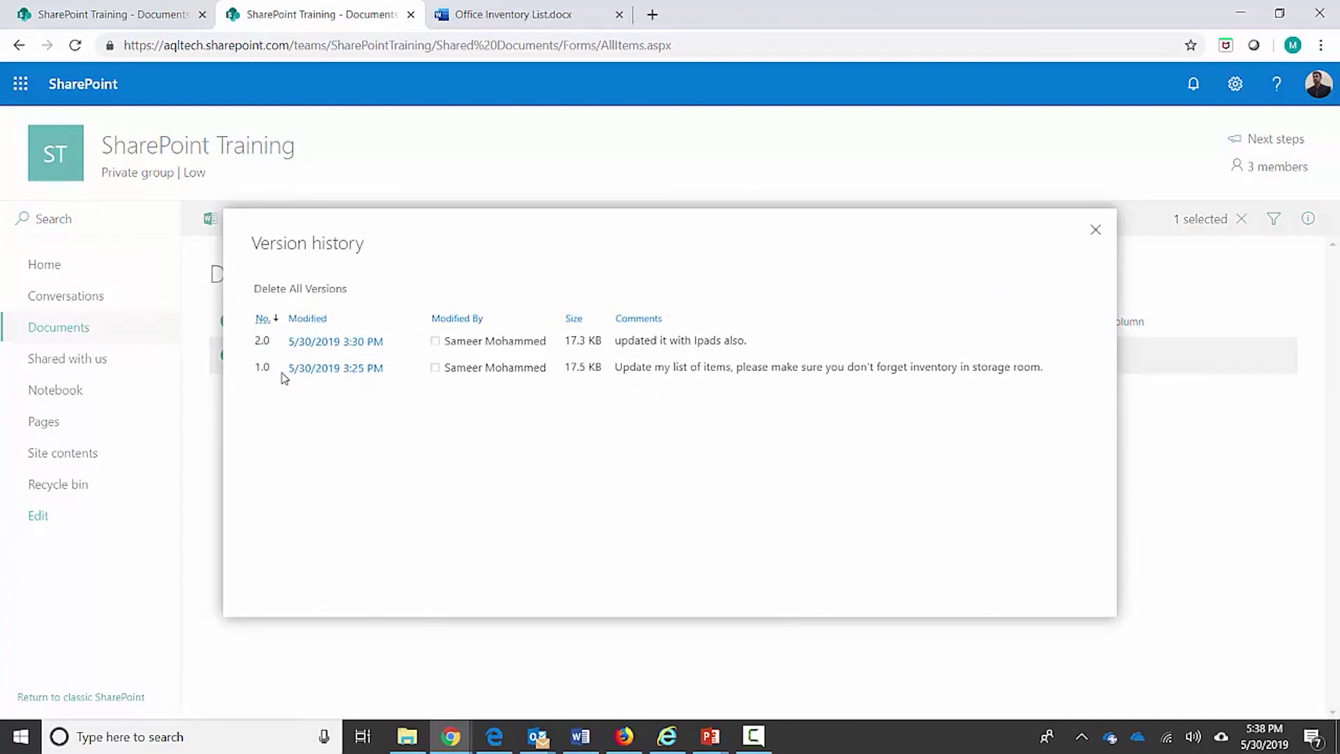
left_click(1095, 230)
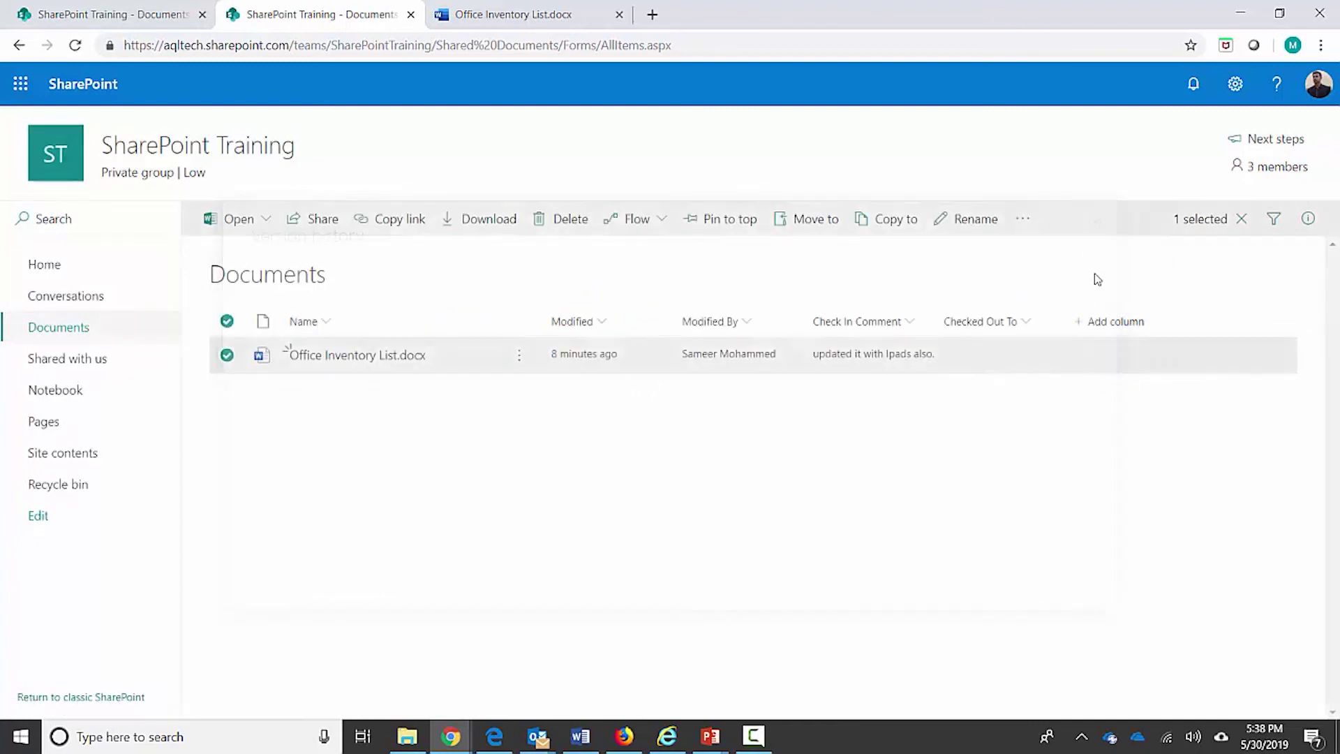
Reload the Documents library in Edge and confirm the file's menu now offers Check out
key("alt+Tab")
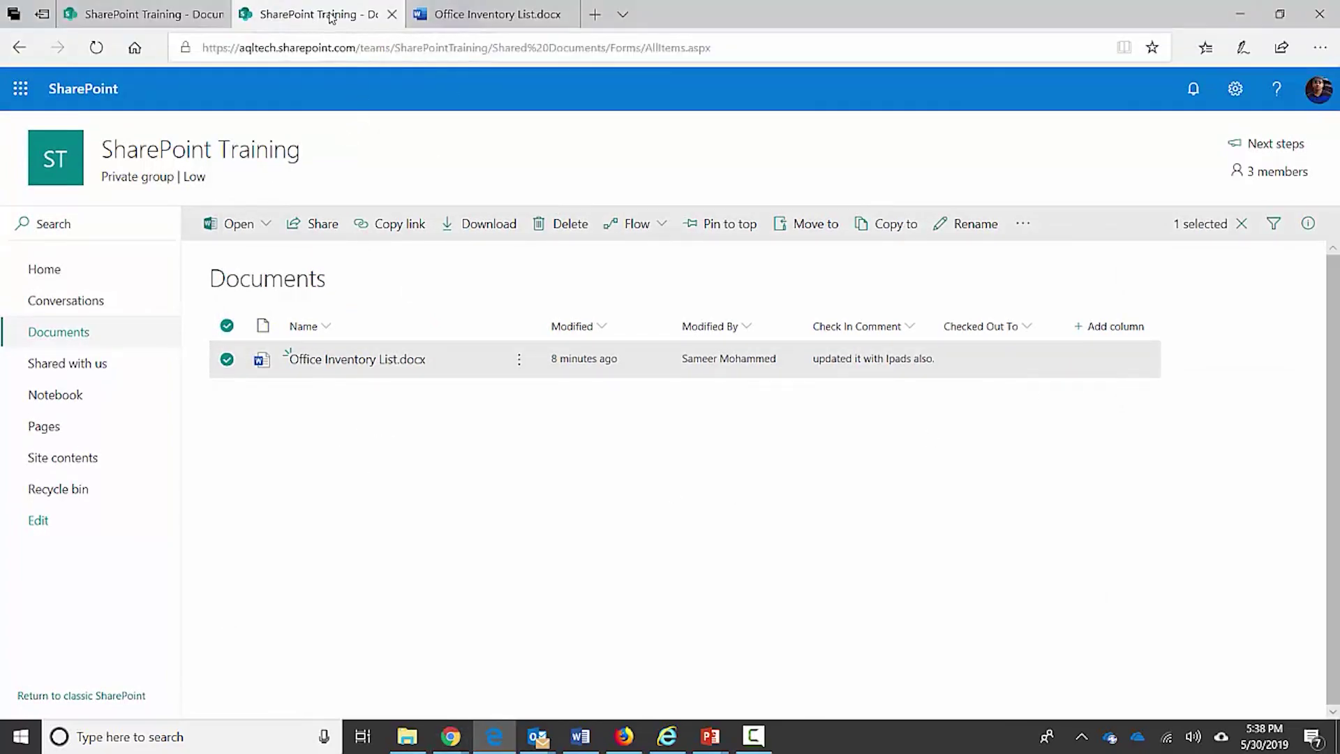
left_click(338, 47)
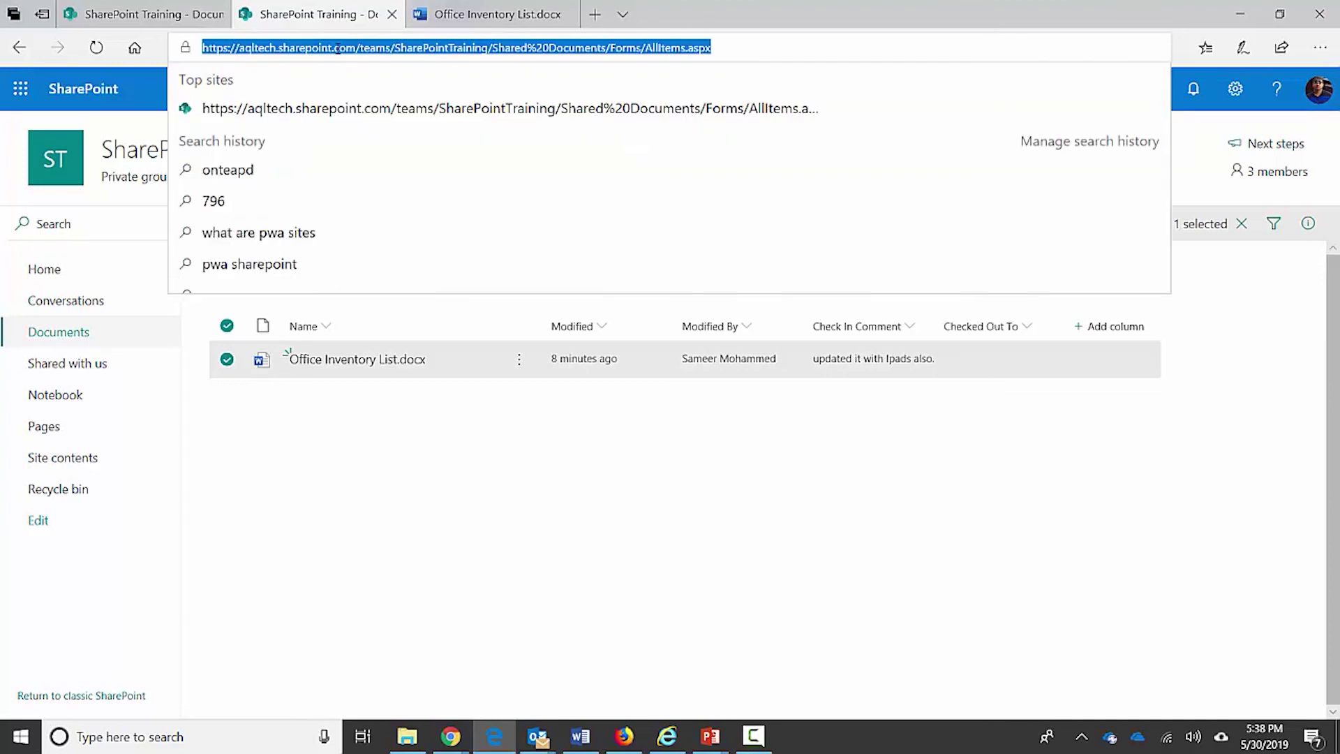
left_click(279, 431)
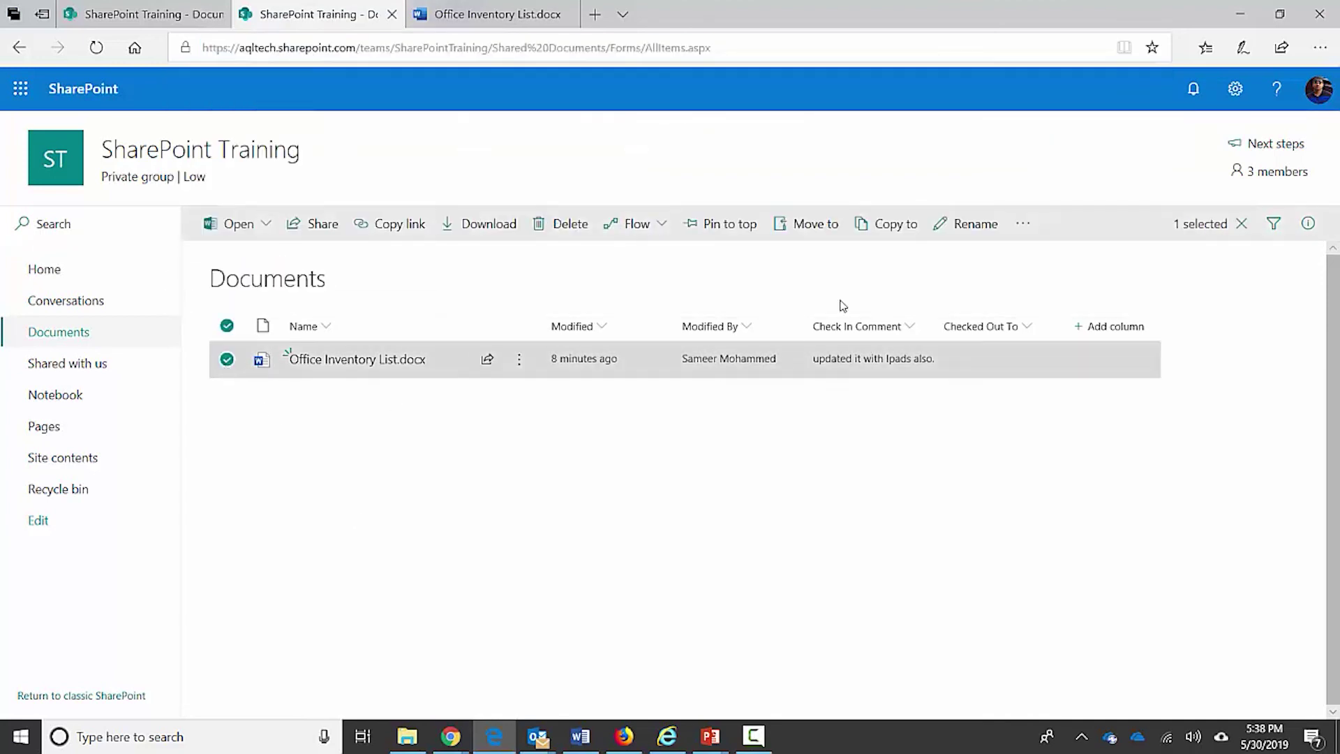
left_click(1023, 224)
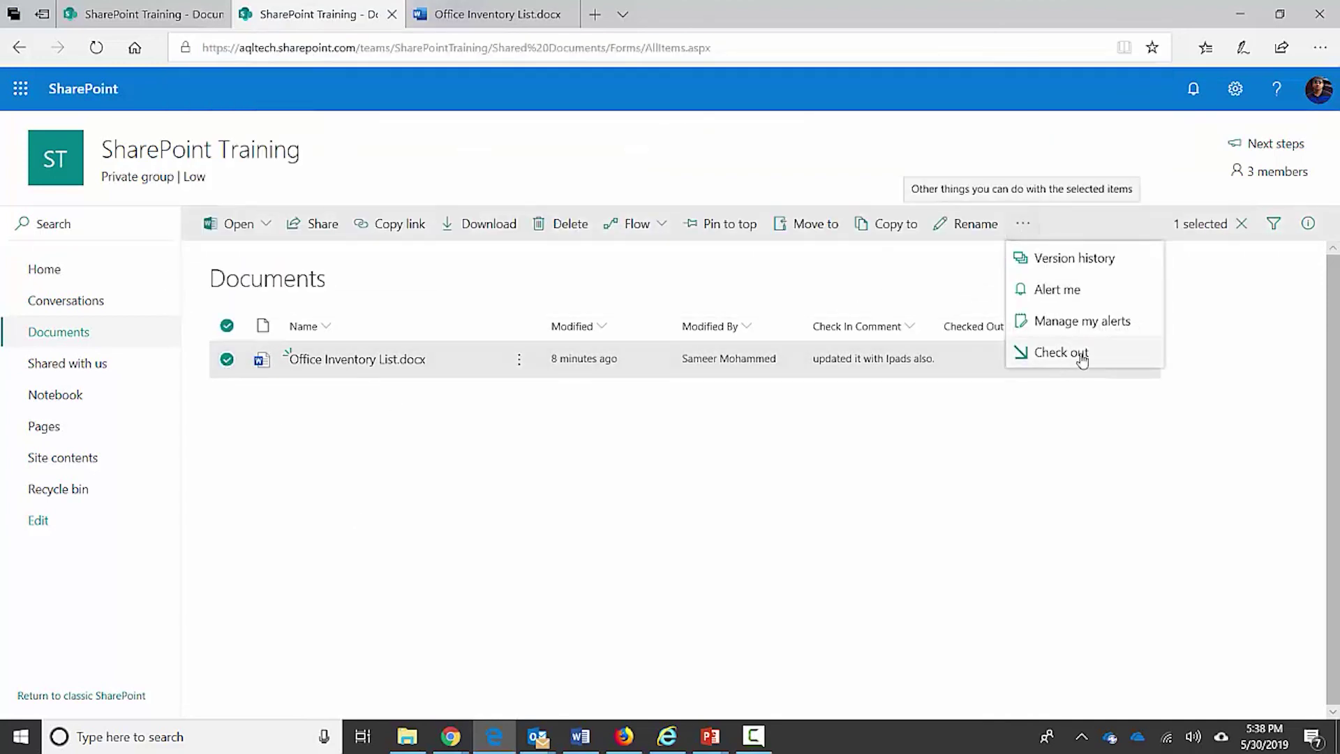